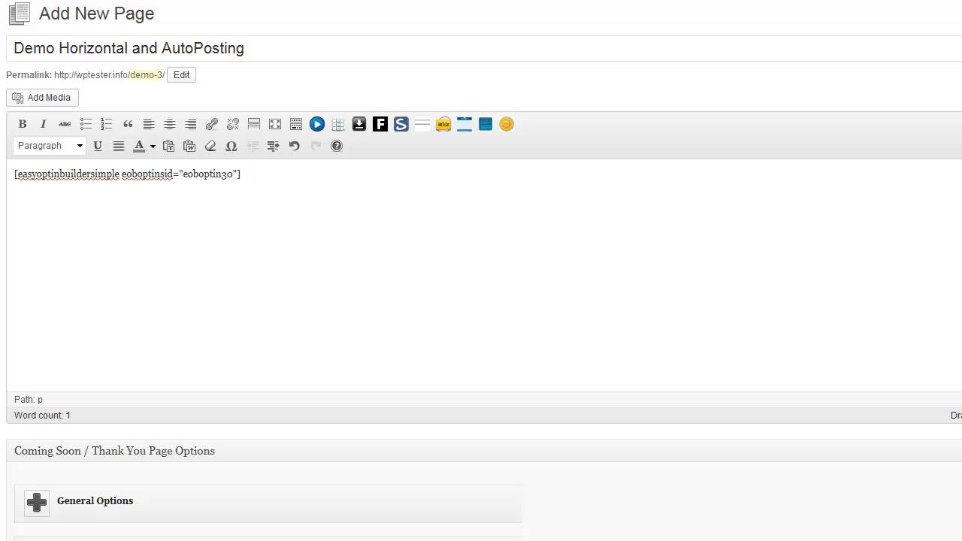
Step: Start a new Easy Optin Builder optin form based on the default Horizontal Optin design
{"action": "mouse_move", "coordinate": [27, 338]}
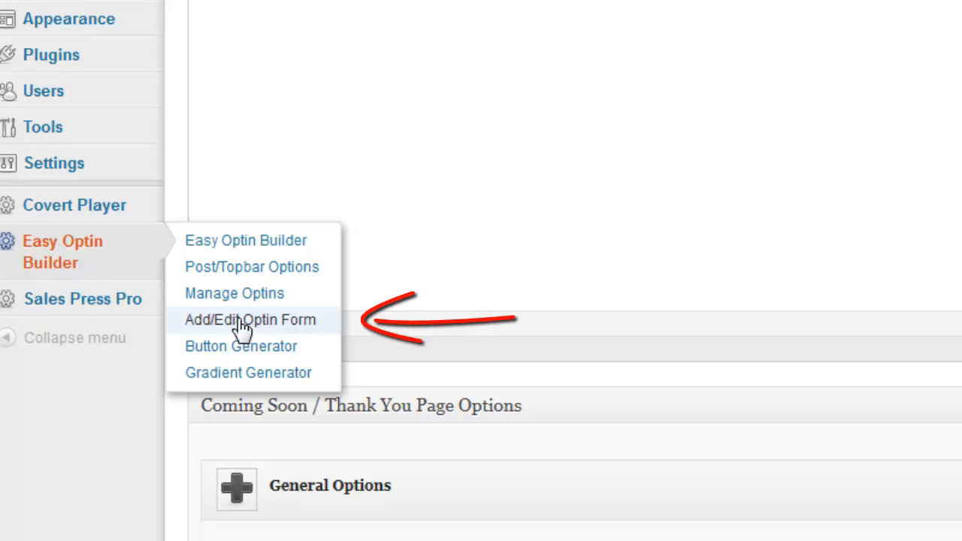
{"action": "left_click", "coordinate": [242, 320]}
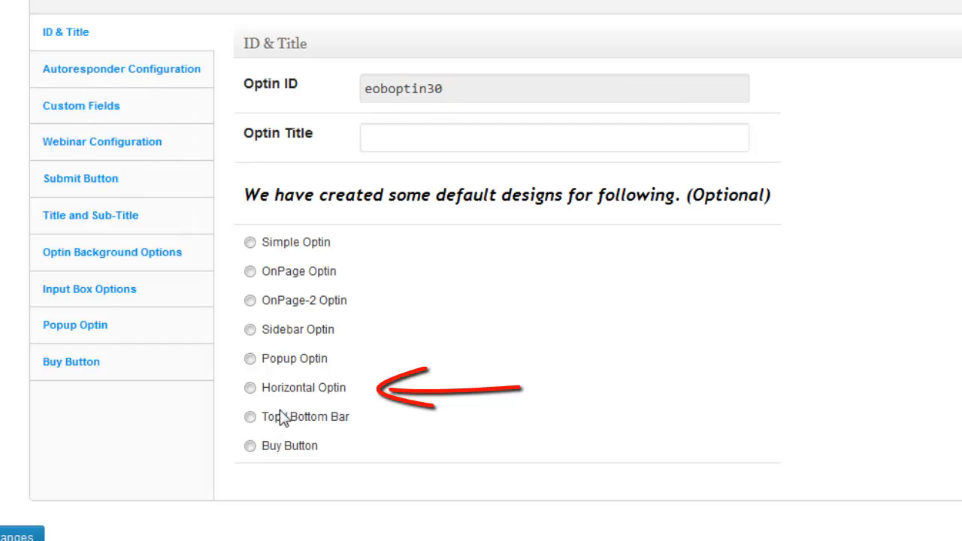
{"action": "left_click", "coordinate": [251, 388]}
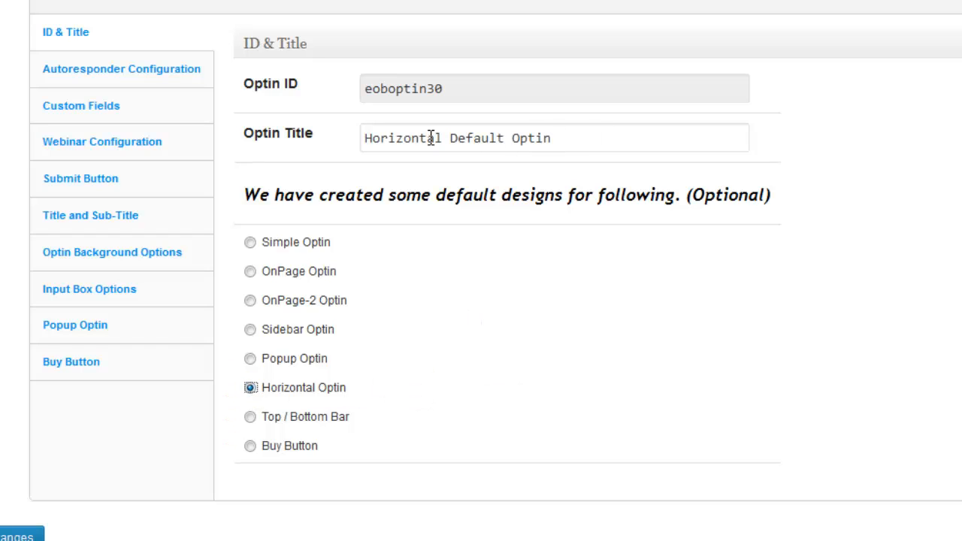
Step: Title the optin "Horizontal Default Optin Demo" and save the form
{"action": "left_click", "coordinate": [569, 138]}
{"action": "type", "text": "d"}
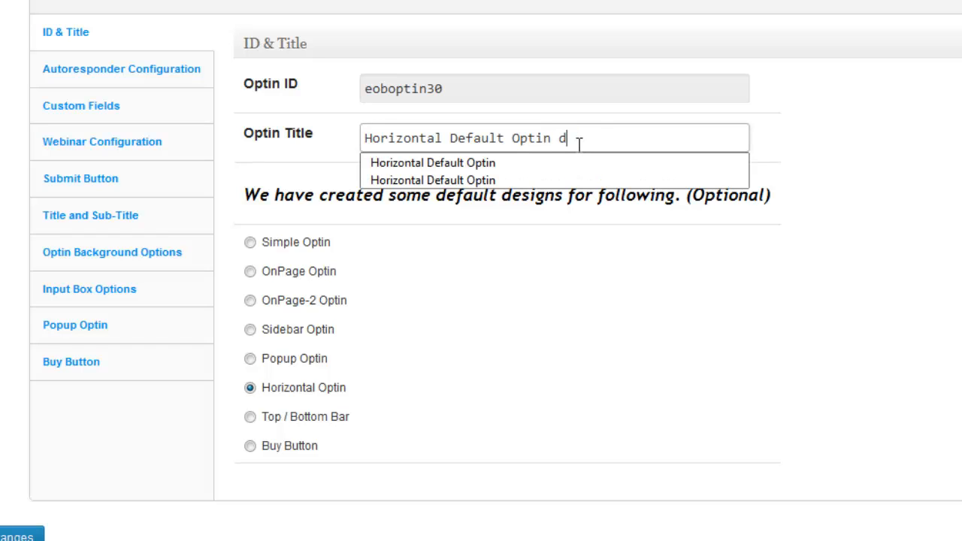
{"action": "type", "text": "emo"}
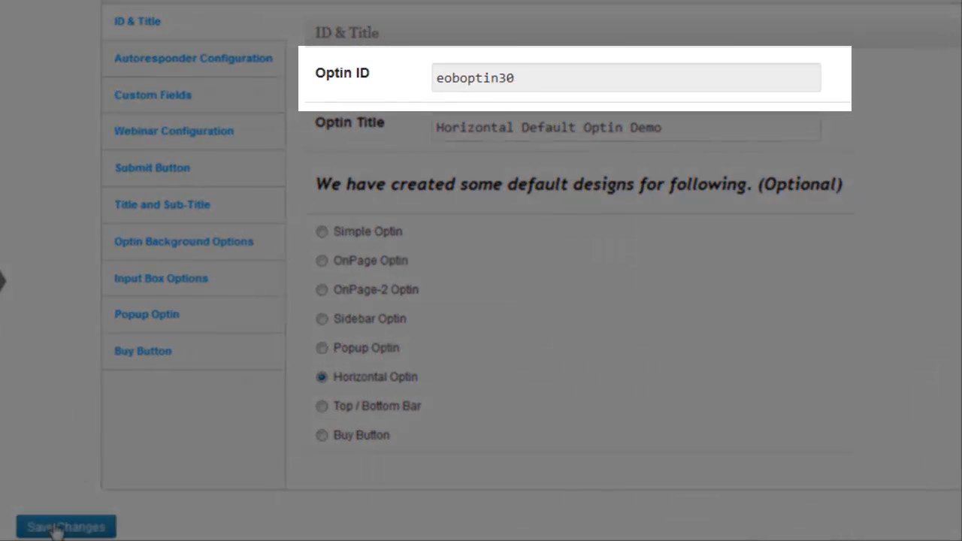
{"action": "left_click", "coordinate": [61, 529]}
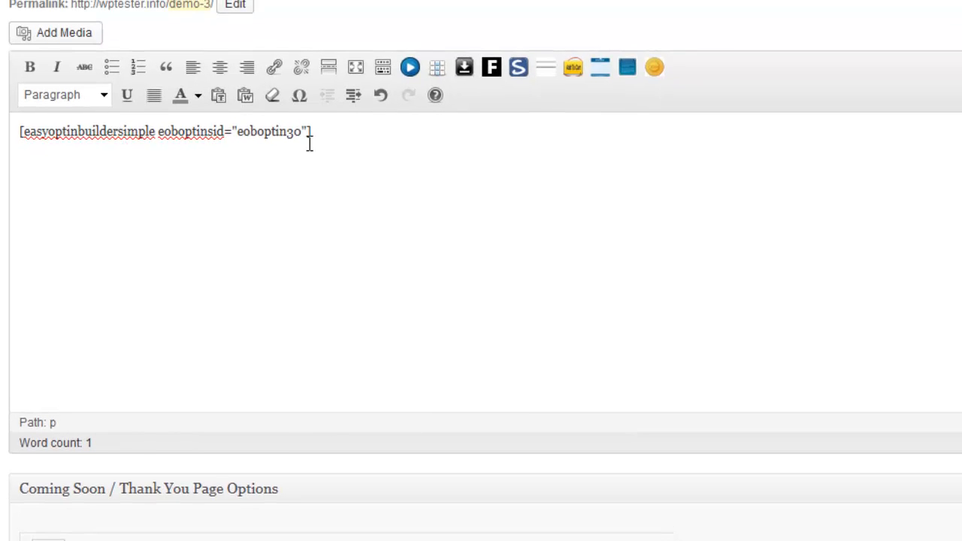
Step: Check the optin ID in the page's shortcode, then view the published page and examine its horizontal email form
{"action": "left_click_drag", "start_coordinate": [309, 144], "coordinate": [289, 143]}
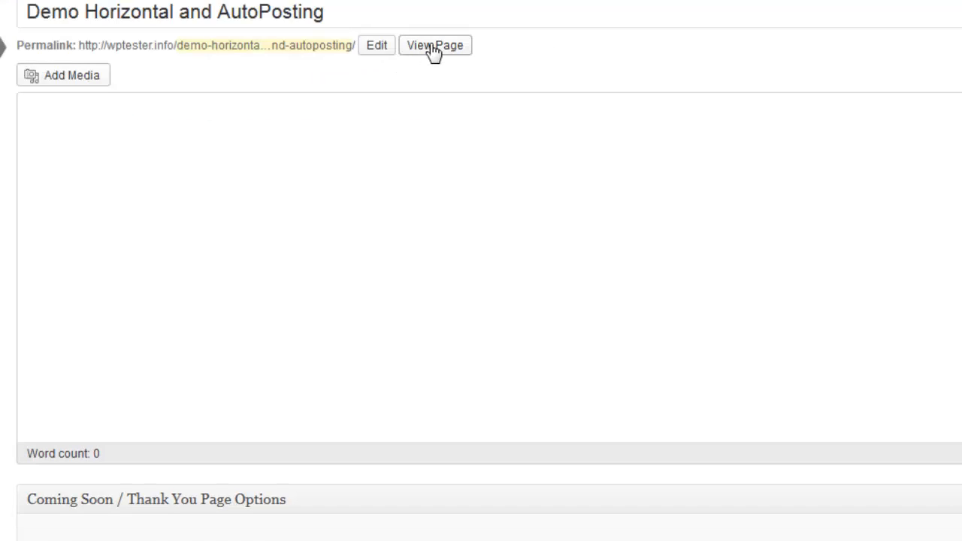
{"action": "right_click", "coordinate": [434, 51]}
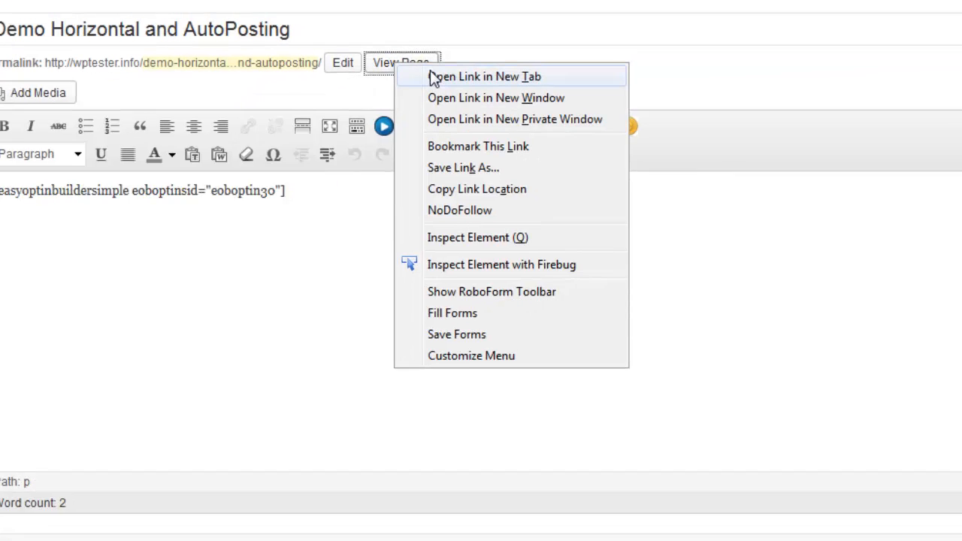
{"action": "left_click", "coordinate": [436, 71]}
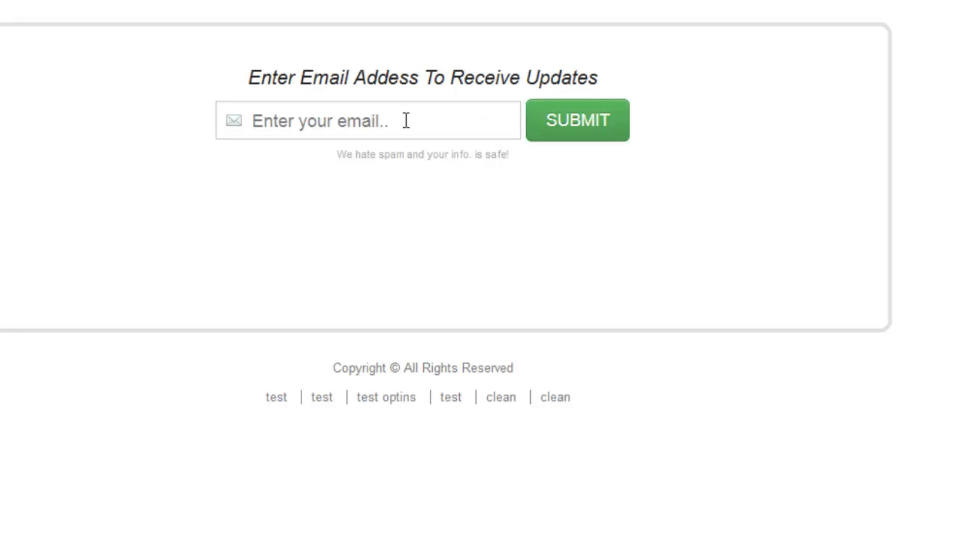
{"action": "left_click_drag", "start_coordinate": [612, 84], "coordinate": [181, 95]}
{"action": "left_click", "coordinate": [174, 85]}
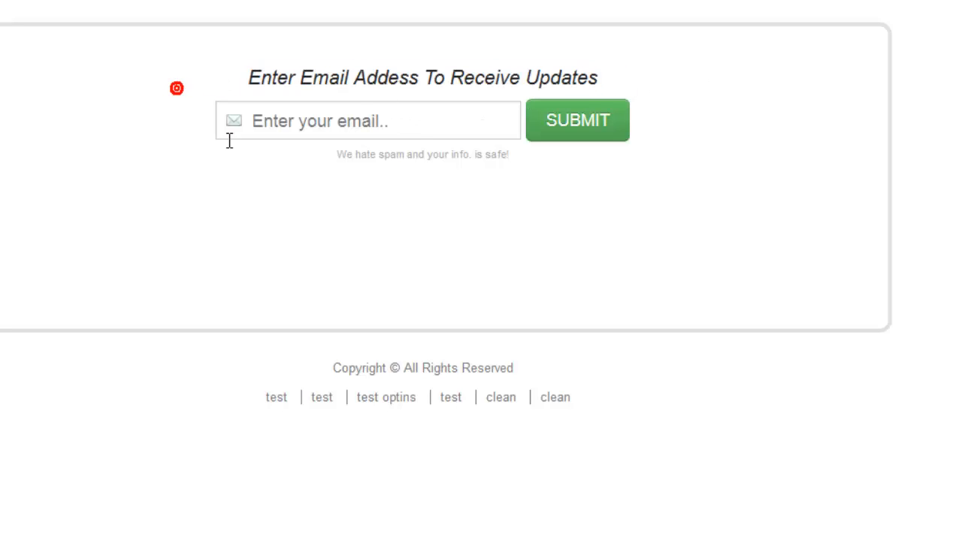
{"action": "left_click", "coordinate": [410, 131]}
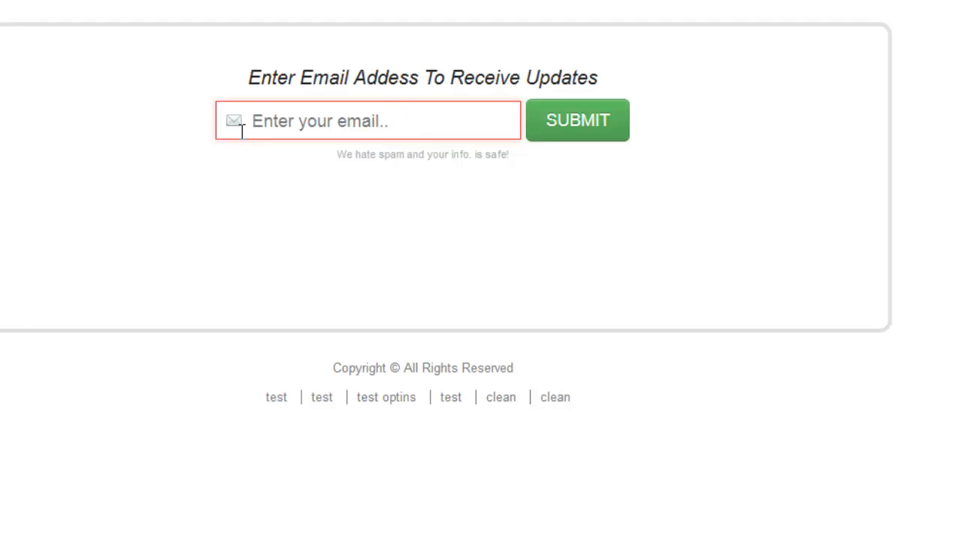
{"action": "left_click", "coordinate": [247, 200]}
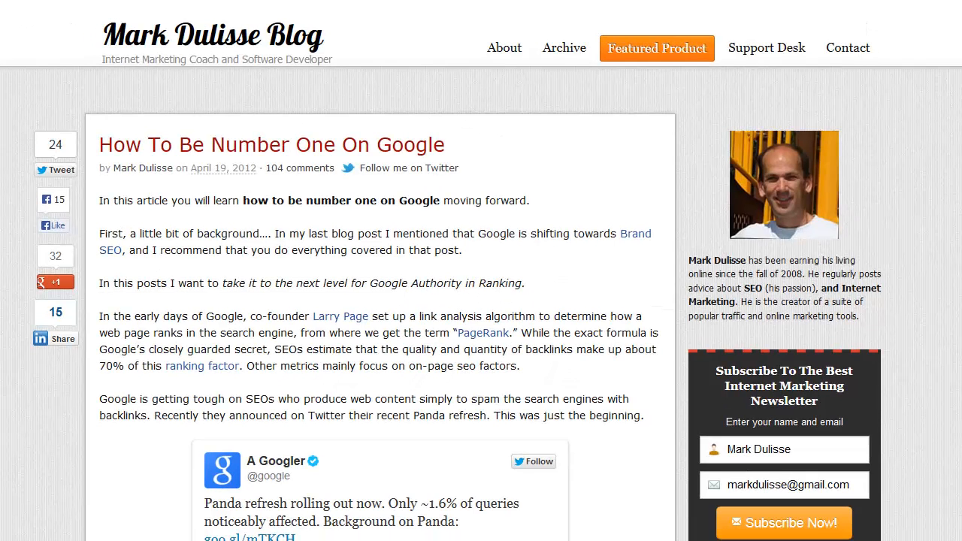
Step: Clear the prefilled e-mail address in the newsletter form at the end of the "How To Be Number One On Google" blog post
{"action": "scroll", "coordinate": [481, 301], "scroll_direction": "down", "scroll_amount": 18}
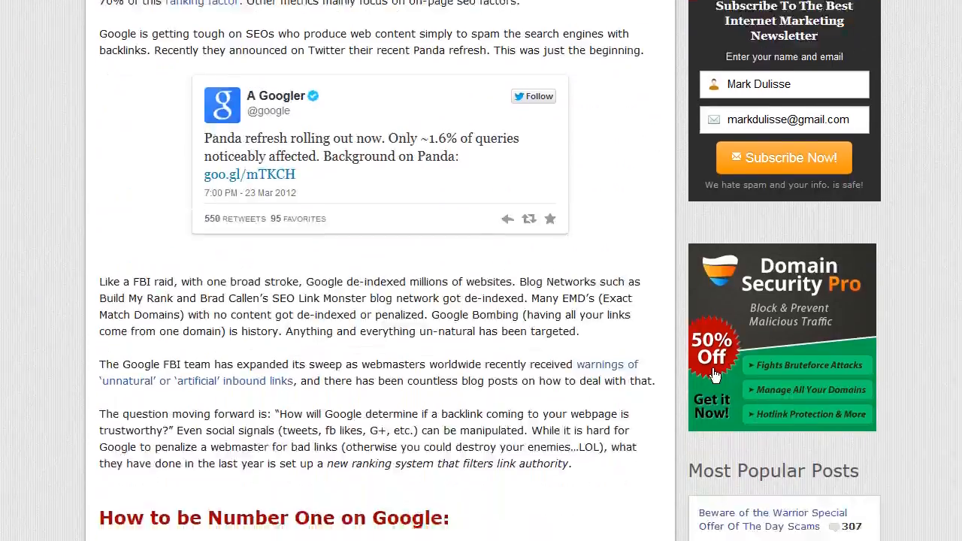
{"action": "scroll", "coordinate": [481, 301], "scroll_direction": "down", "scroll_amount": 18}
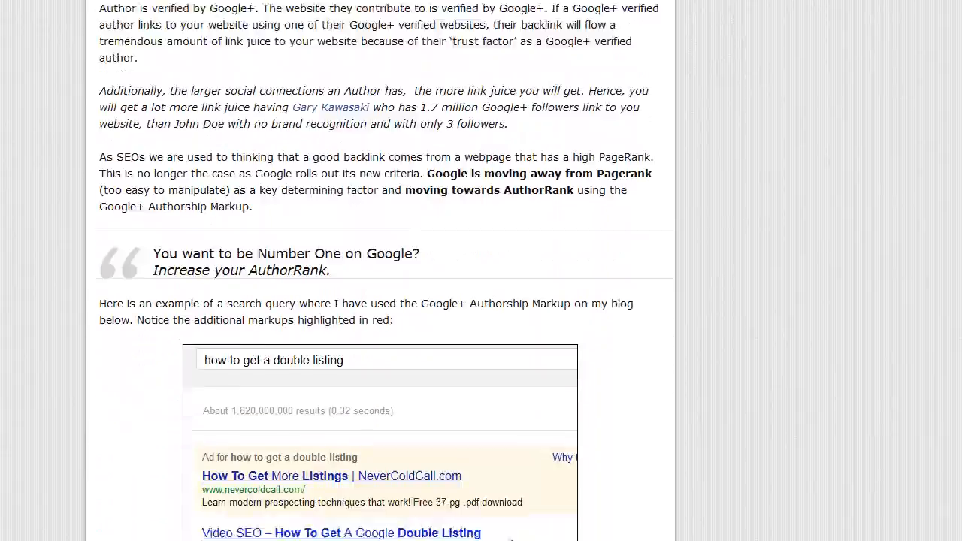
{"action": "scroll", "coordinate": [481, 300], "scroll_direction": "up", "scroll_amount": 2}
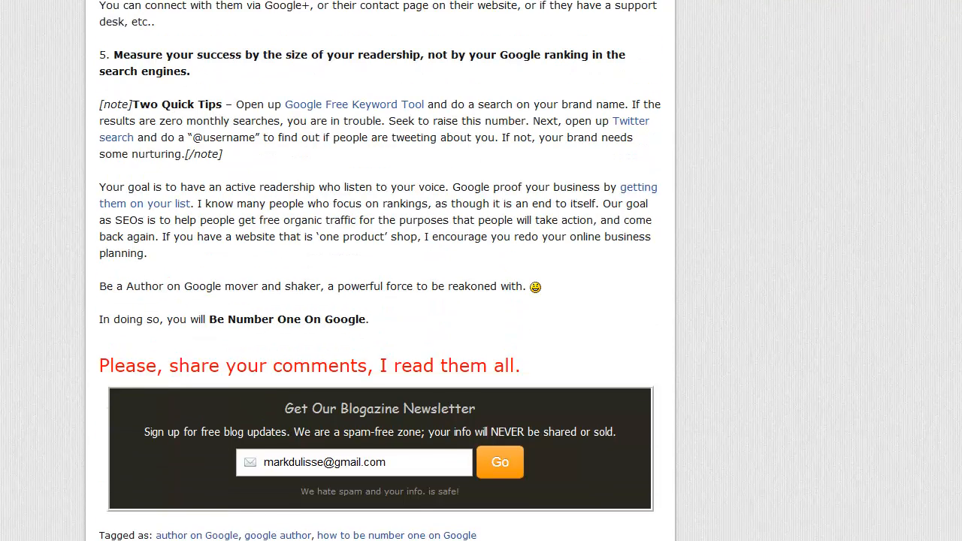
{"action": "scroll", "coordinate": [481, 301], "scroll_direction": "down", "scroll_amount": 1}
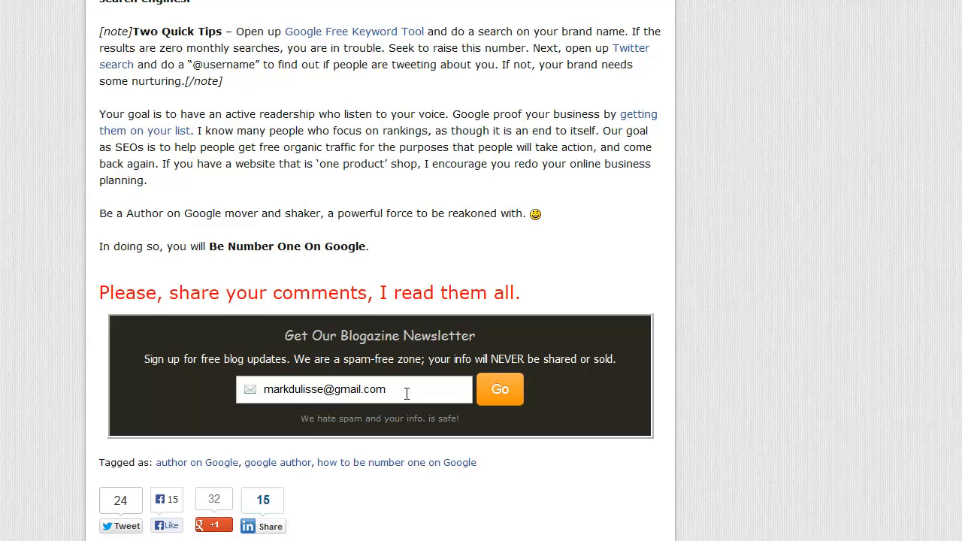
{"action": "left_click_drag", "start_coordinate": [400, 387], "coordinate": [204, 409]}
{"action": "key", "text": "BackSpace"}
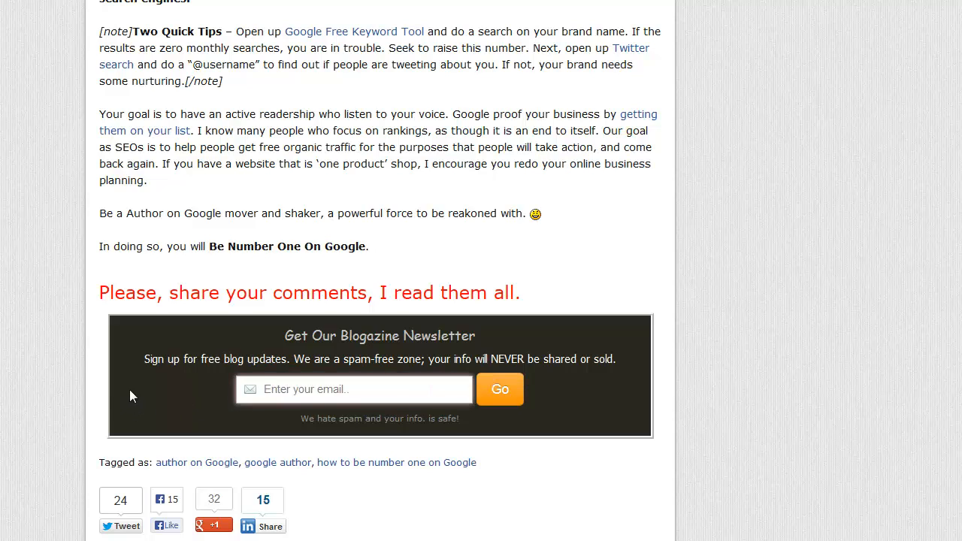
Step: Examine the title, sub-title and spam notice of the blog's newsletter form as a model for the new optin
{"action": "left_click_drag", "start_coordinate": [632, 357], "coordinate": [324, 346]}
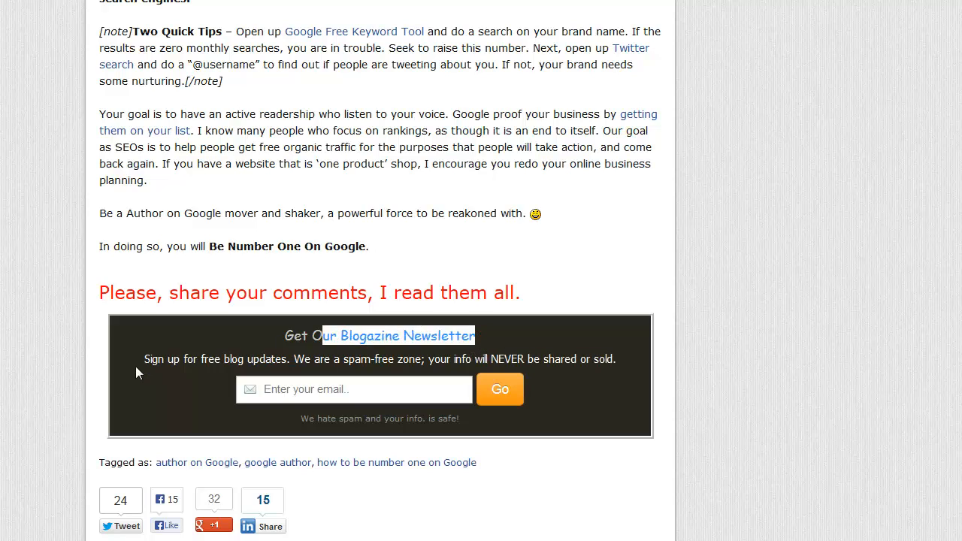
{"action": "left_click_drag", "start_coordinate": [135, 373], "coordinate": [545, 405]}
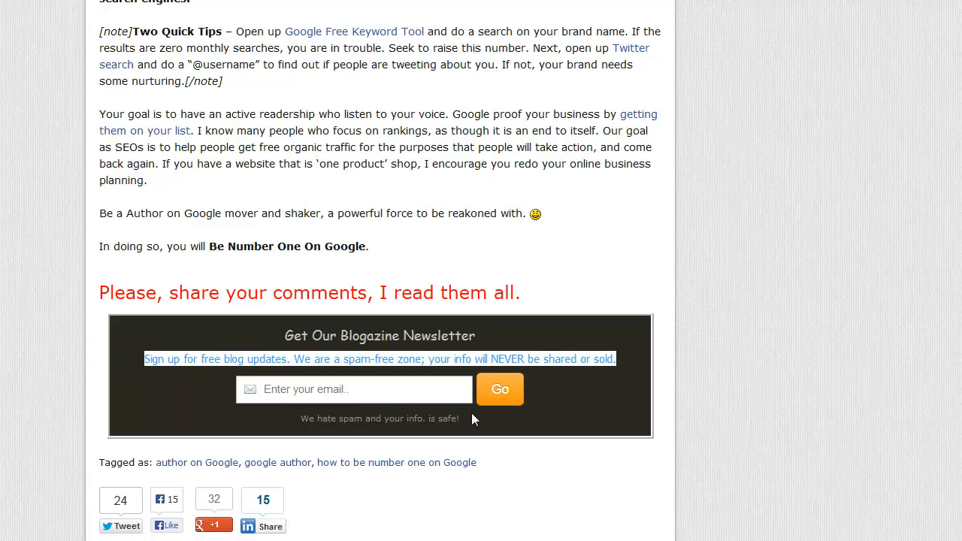
{"action": "left_click_drag", "start_coordinate": [471, 413], "coordinate": [353, 418]}
{"action": "left_click", "coordinate": [136, 386]}
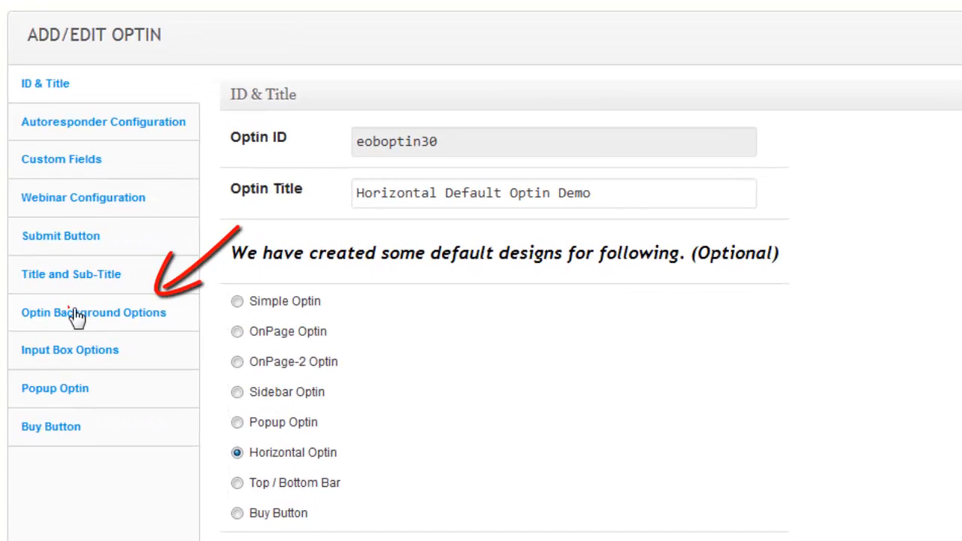
Step: Set the optin box's background color to dark gray 3D3D3D in the background options
{"action": "left_click", "coordinate": [78, 314]}
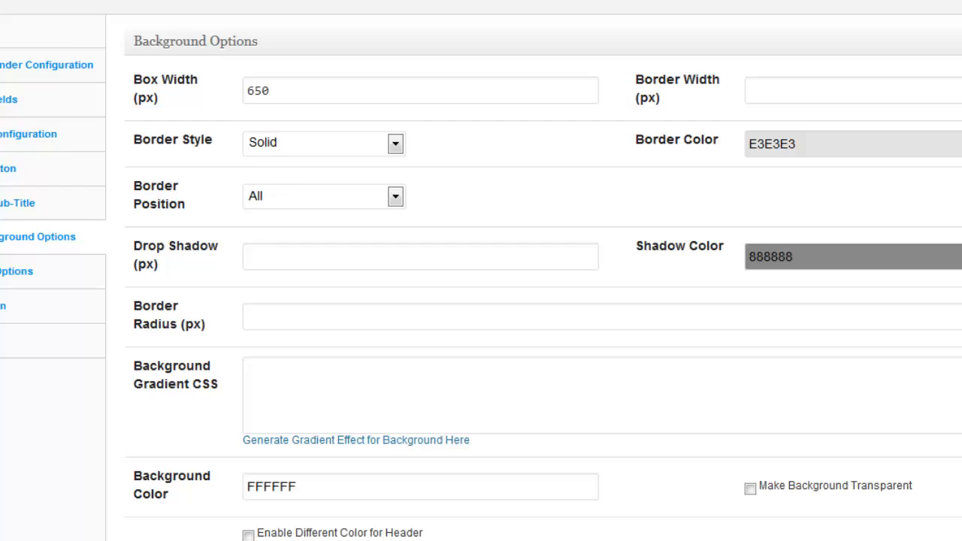
{"action": "left_click", "coordinate": [399, 493]}
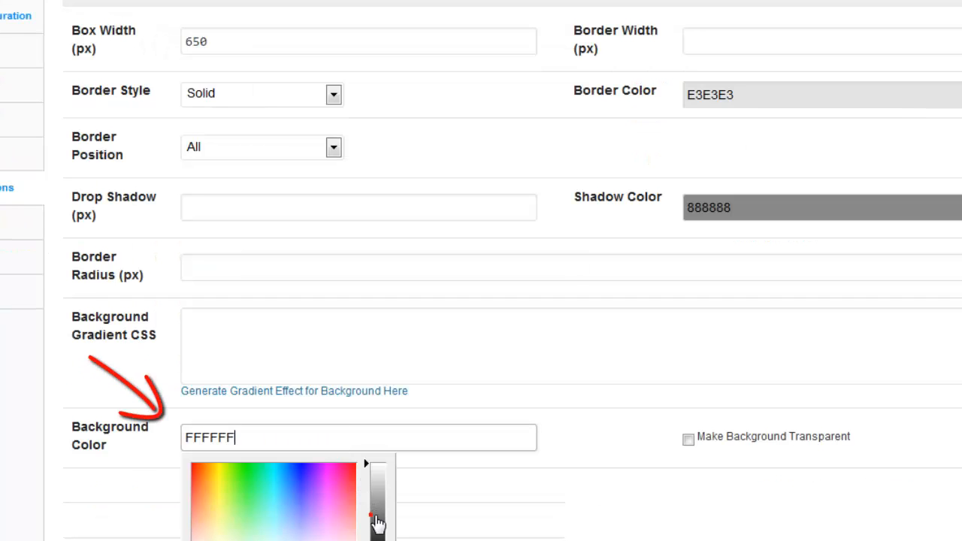
{"action": "mouse_move", "coordinate": [377, 524]}
{"action": "left_mouse_down"}
{"action": "mouse_move", "coordinate": [374, 506]}
{"action": "mouse_move", "coordinate": [378, 537]}
{"action": "left_mouse_up"}
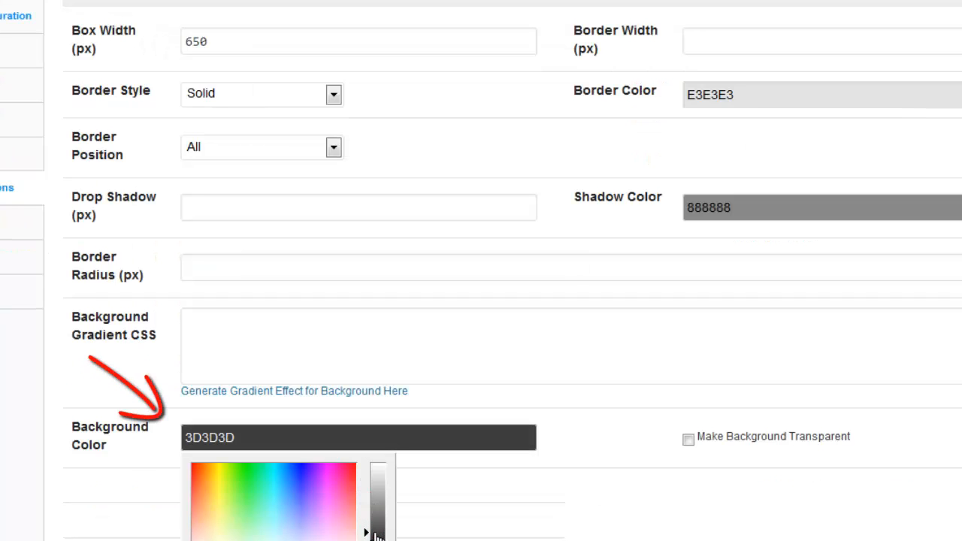
{"action": "left_click", "coordinate": [101, 519]}
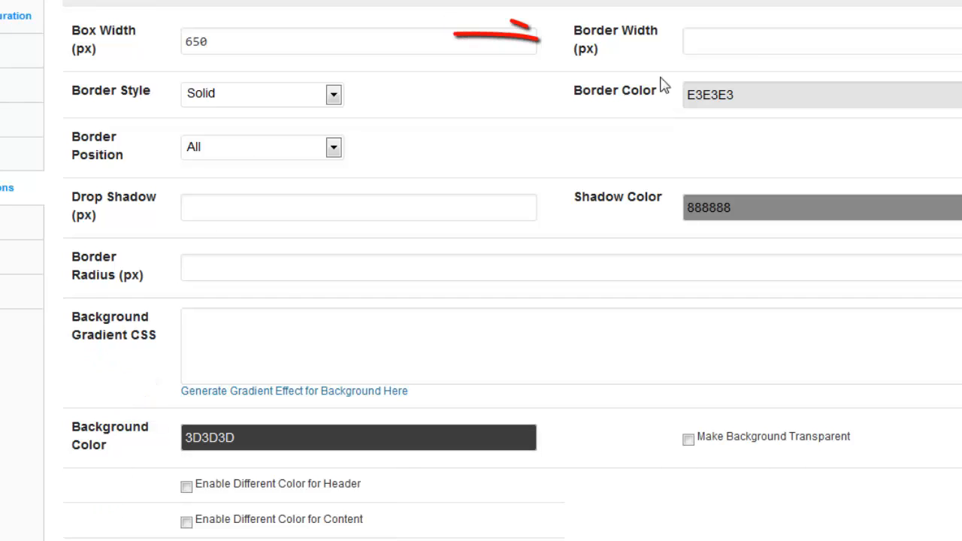
Step: Give the optin box a 3 px border with color EBEBEB and the Double style
{"action": "left_click", "coordinate": [729, 43]}
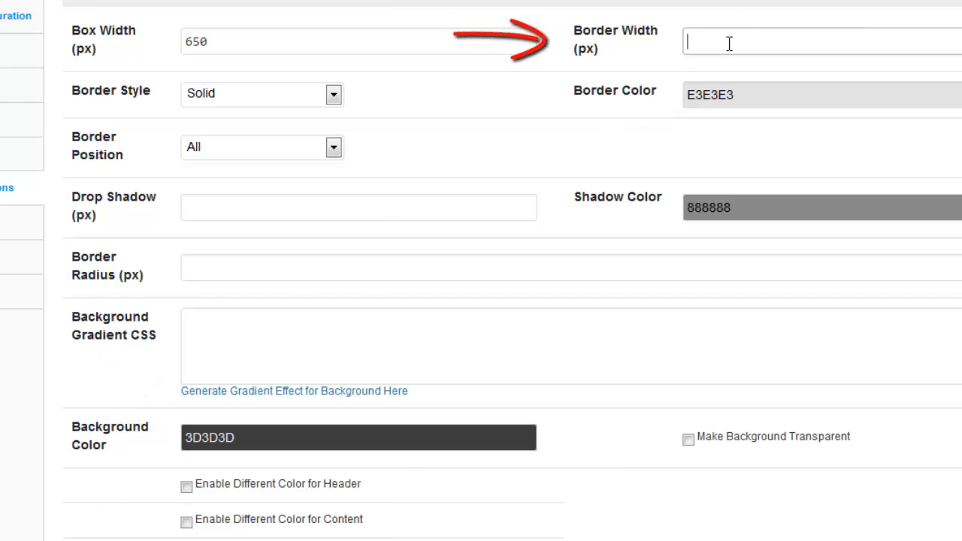
{"action": "type", "text": "3"}
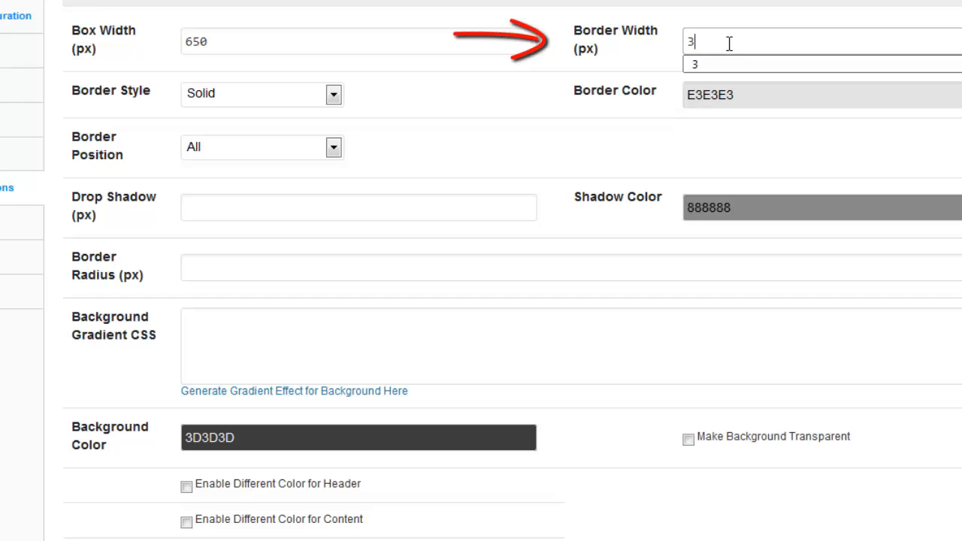
{"action": "left_click", "coordinate": [727, 96]}
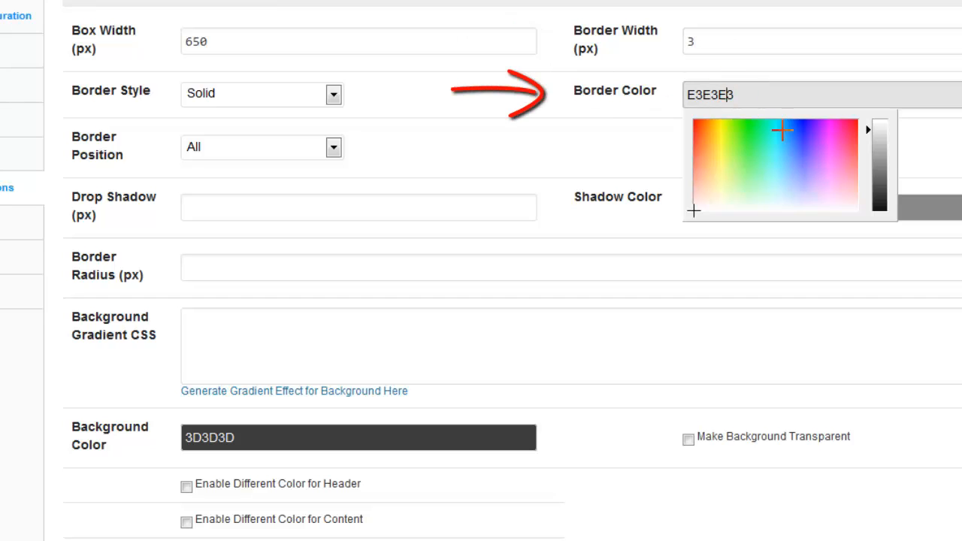
{"action": "left_click_drag", "start_coordinate": [873, 138], "coordinate": [873, 136]}
{"action": "left_click", "coordinate": [572, 150]}
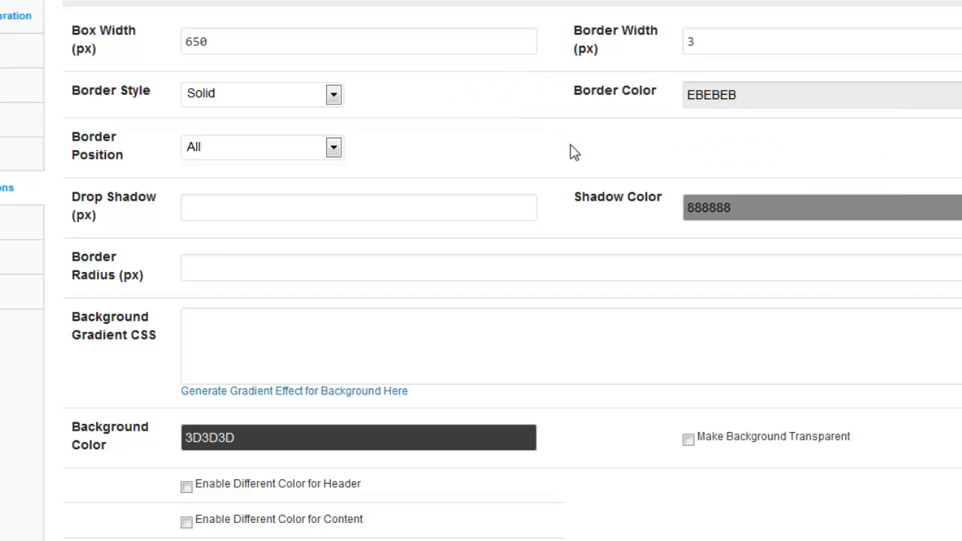
{"action": "left_click", "coordinate": [334, 96]}
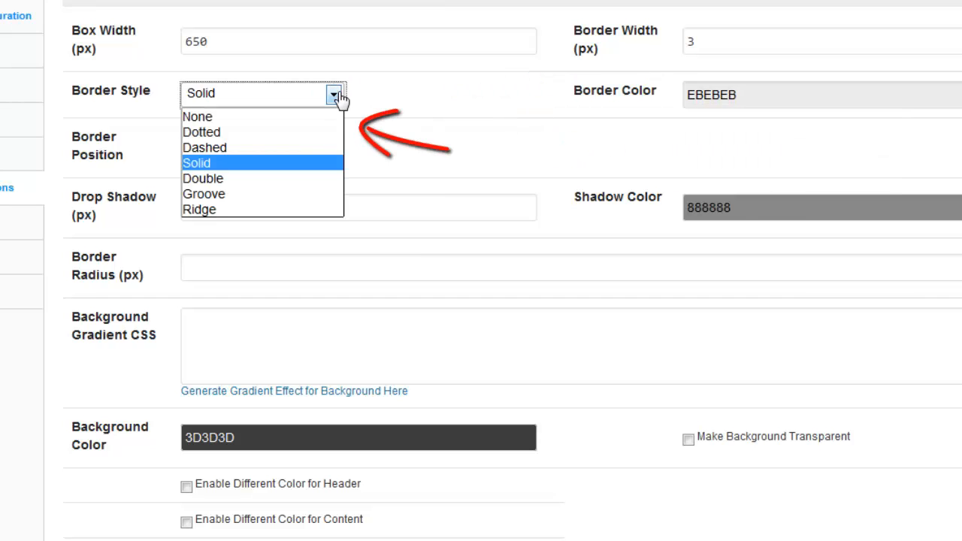
{"action": "left_click", "coordinate": [252, 188]}
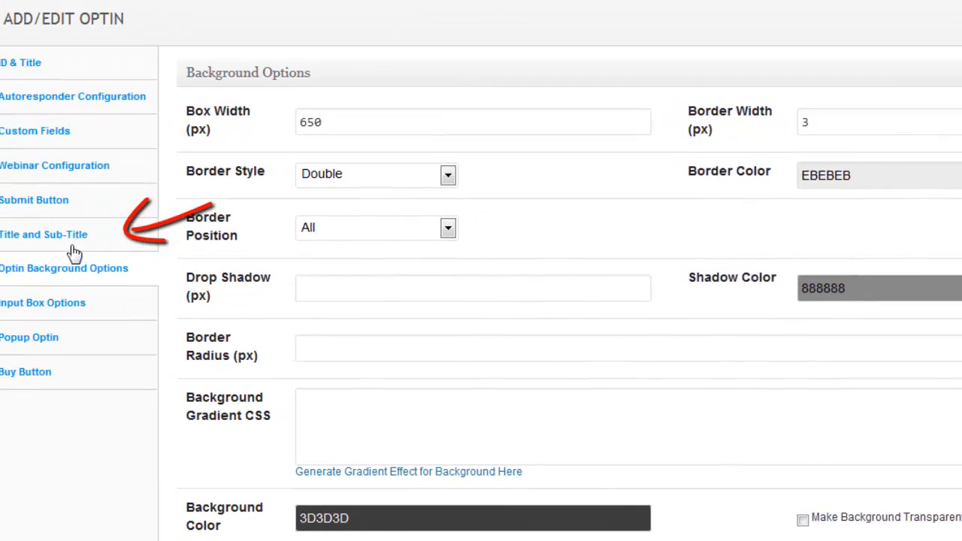
Step: Set the optin's title text to "Get Our Blogazine Newsletter" and its text color to E3E3E3
{"action": "left_click", "coordinate": [82, 254]}
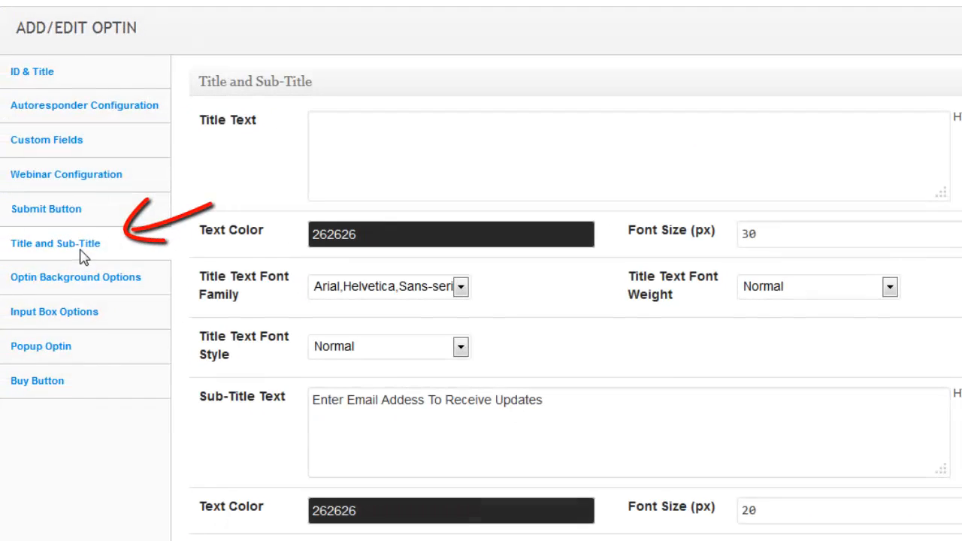
{"action": "left_click", "coordinate": [419, 147]}
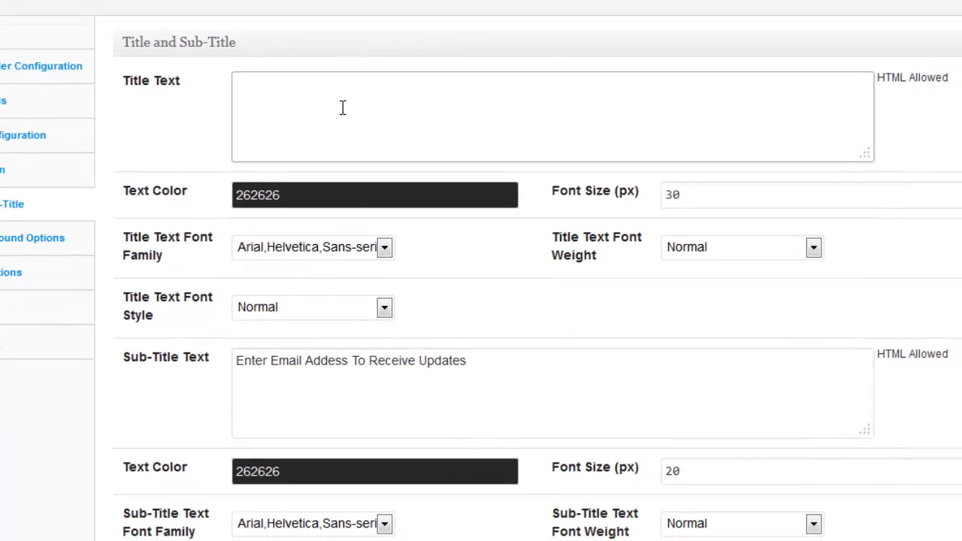
{"action": "type", "text": "Get Our Blogazine Newsletter"}
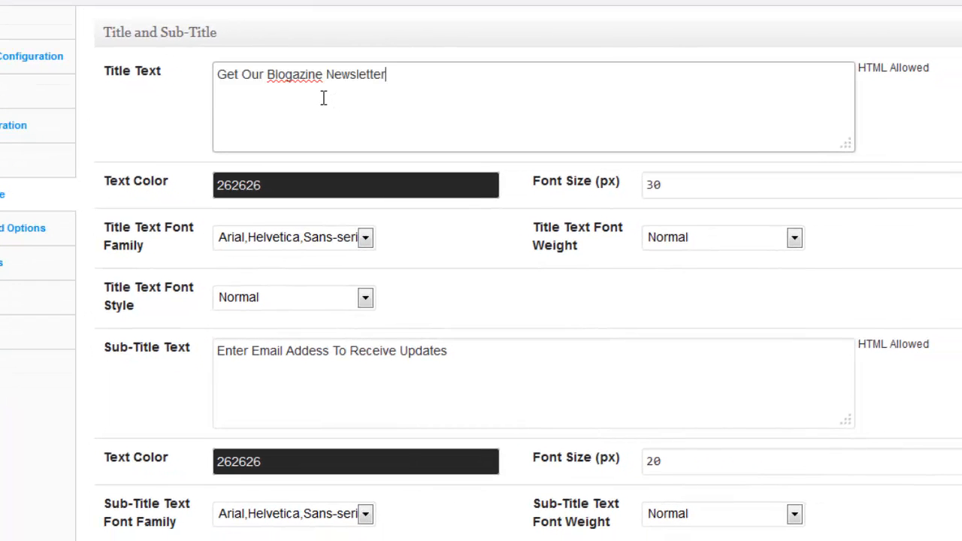
{"action": "left_click", "coordinate": [344, 197]}
{"action": "left_click", "coordinate": [403, 287]}
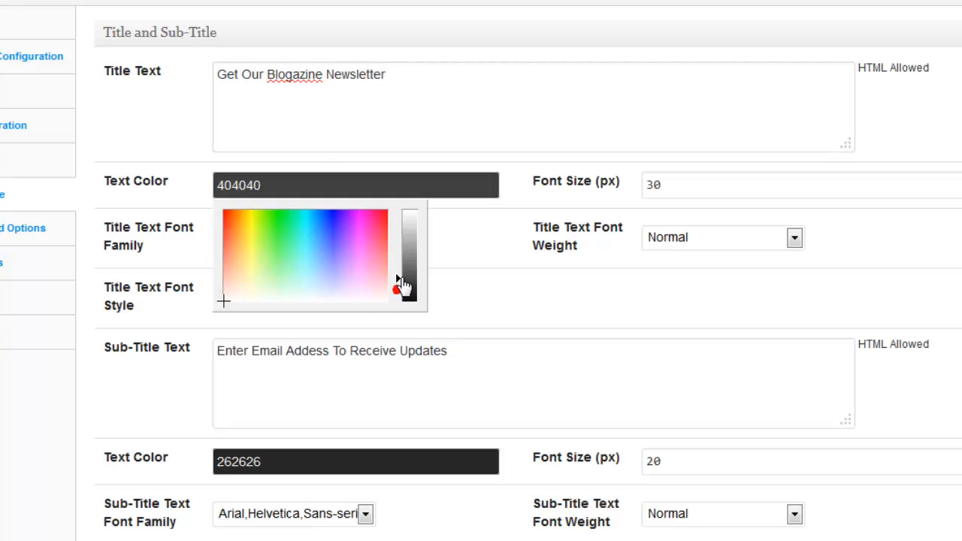
{"action": "left_click_drag", "start_coordinate": [403, 288], "coordinate": [404, 221]}
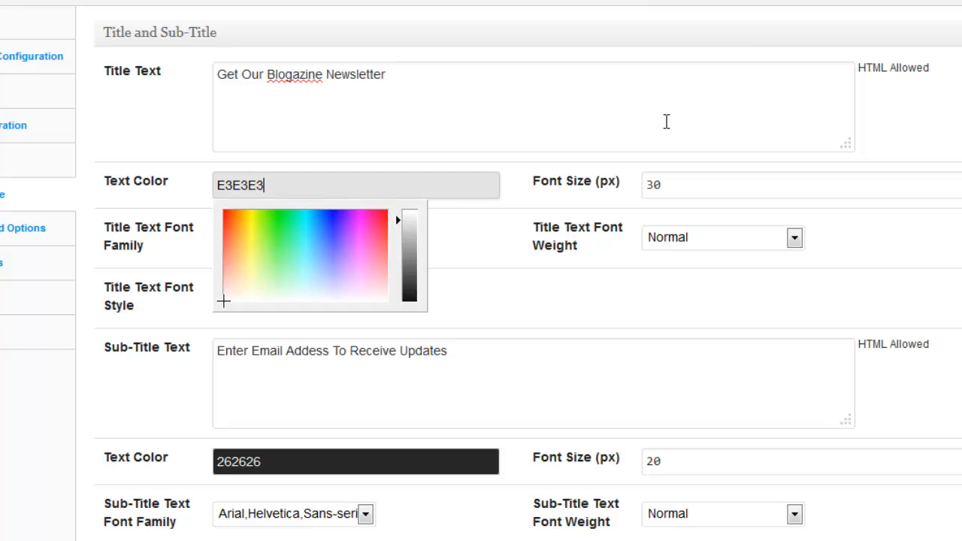
{"action": "left_click", "coordinate": [481, 113]}
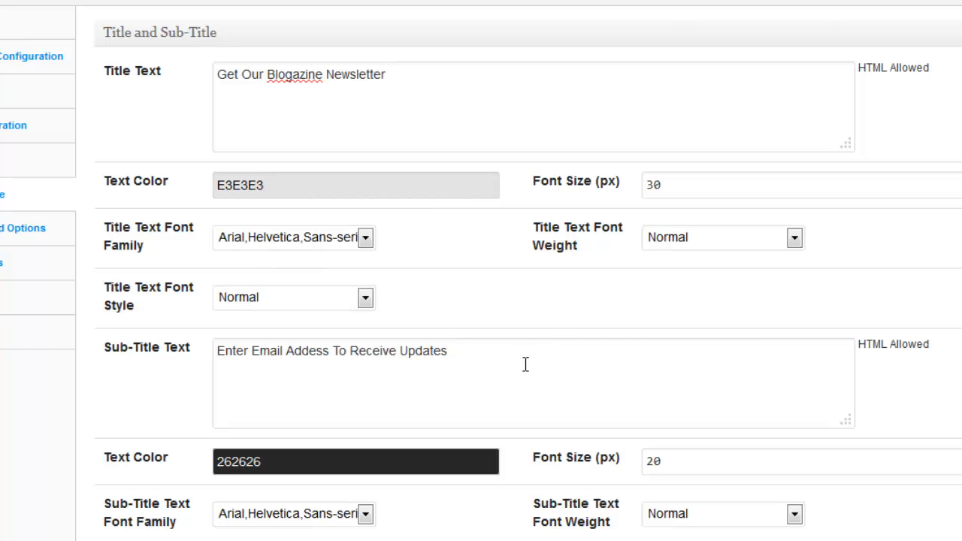
Step: Replace the sub-title text with "Sign up for free blog updates. We are a spam-free zone; your info will NEVER be shared or sold."
{"action": "left_click_drag", "start_coordinate": [518, 359], "coordinate": [211, 364]}
{"action": "type", "text": "Sign up for free blog updates. We are a spam-free zone; your info will NEVER be shared or sold."}
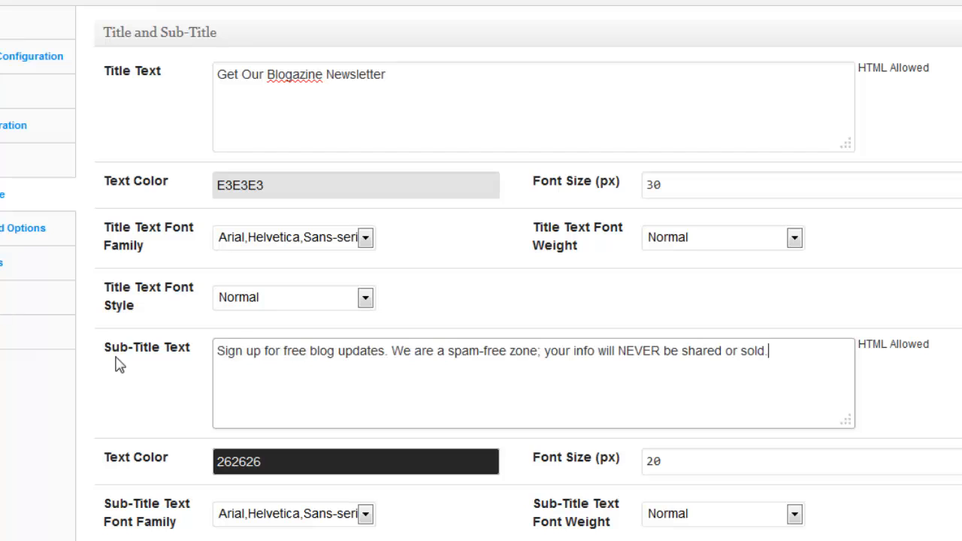
Step: Set the font size of the title text to 20 px and of the sub-title text to 14 px
{"action": "left_click", "coordinate": [687, 194]}
{"action": "left_click_drag", "start_coordinate": [717, 193], "coordinate": [614, 224]}
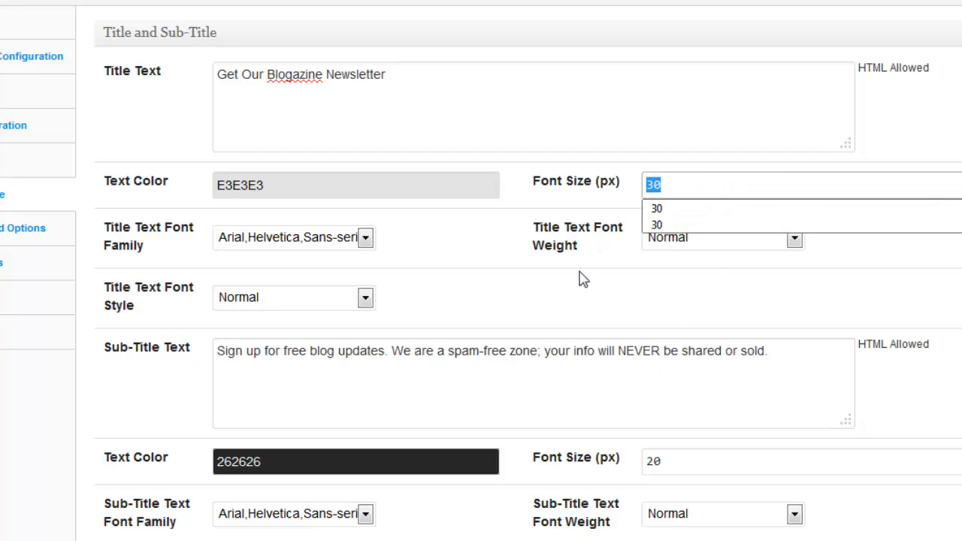
{"action": "type", "text": "20"}
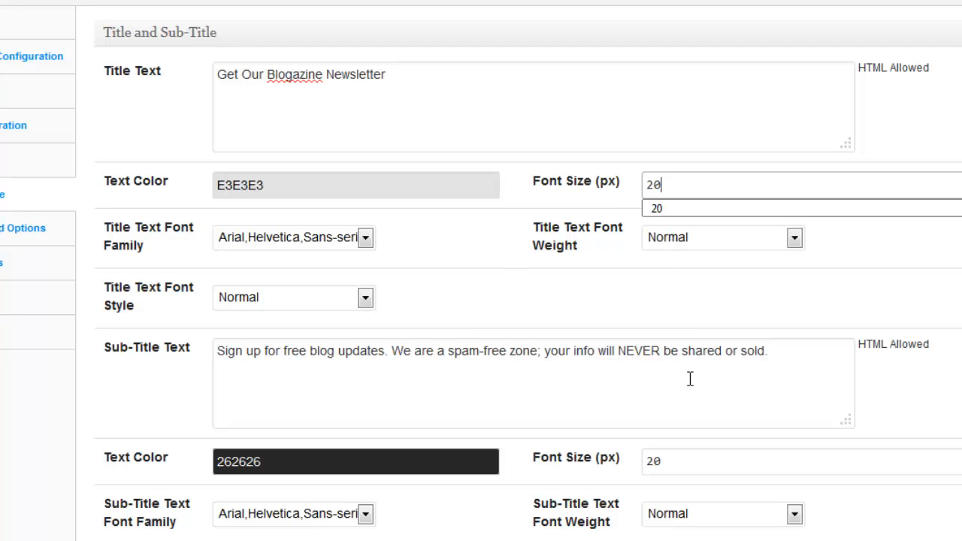
{"action": "left_click_drag", "start_coordinate": [691, 462], "coordinate": [644, 466]}
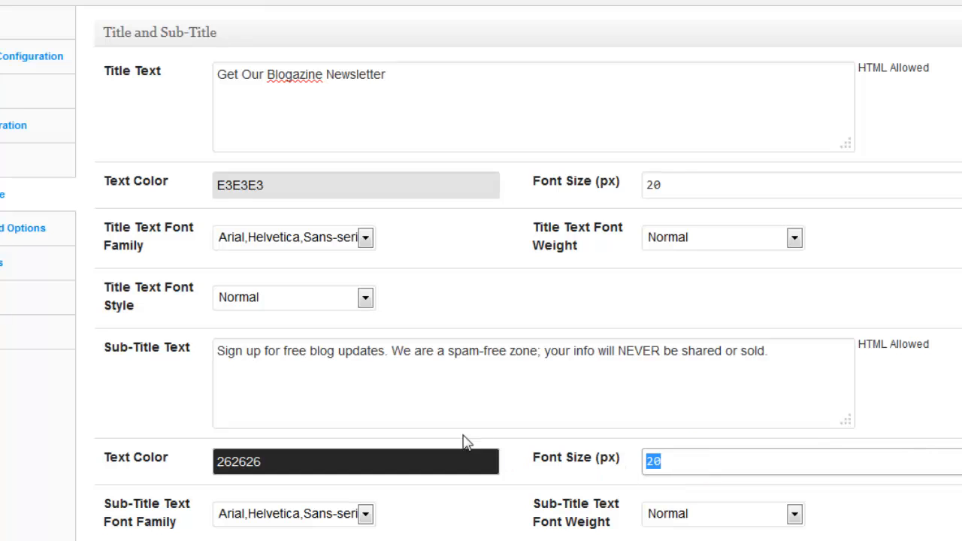
{"action": "type", "text": "14"}
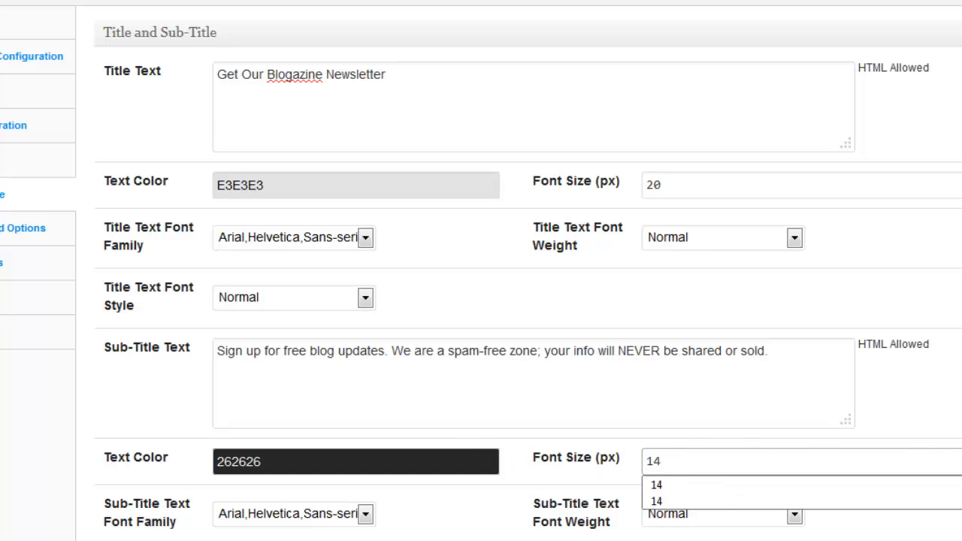
Step: Change the sub-title's text color to near-white F7F7F7
{"action": "scroll", "coordinate": [318, 434], "scroll_direction": "down", "scroll_amount": 1}
{"action": "left_click", "coordinate": [324, 408]}
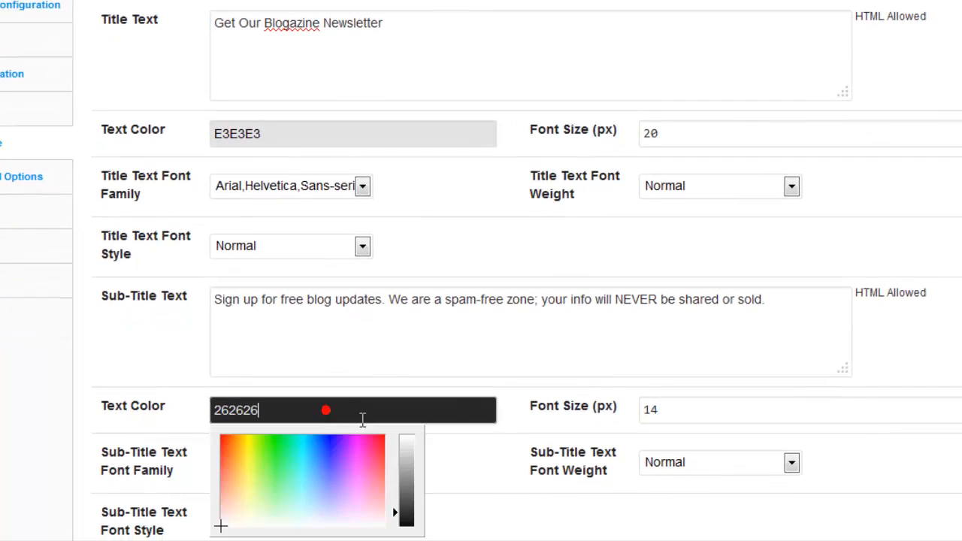
{"action": "left_click_drag", "start_coordinate": [401, 518], "coordinate": [414, 452]}
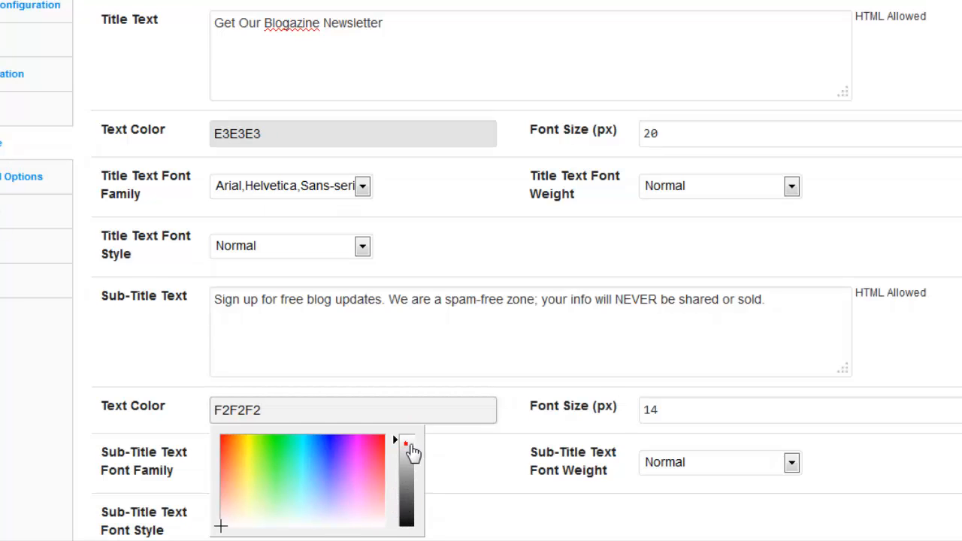
{"action": "left_click", "coordinate": [410, 439]}
{"action": "left_click", "coordinate": [1, 410]}
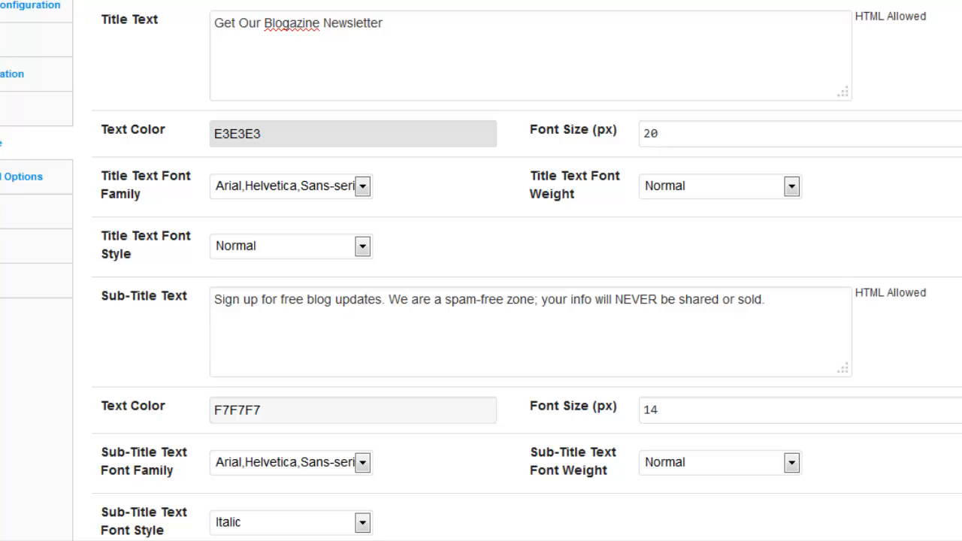
Step: Examine the font style, font weight and font family options for the title text
{"action": "scroll", "coordinate": [481, 271], "scroll_direction": "down", "scroll_amount": 1}
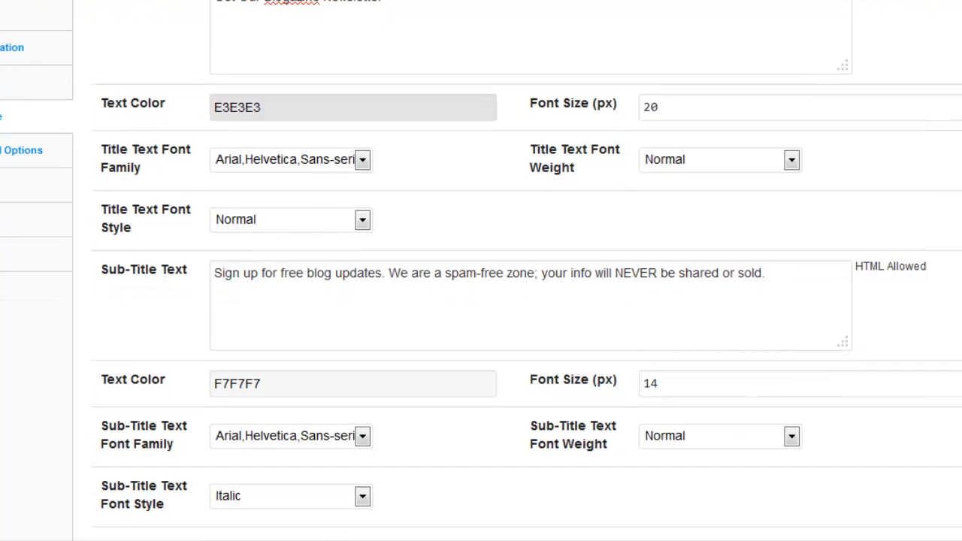
{"action": "left_click", "coordinate": [365, 219]}
{"action": "left_click", "coordinate": [366, 219]}
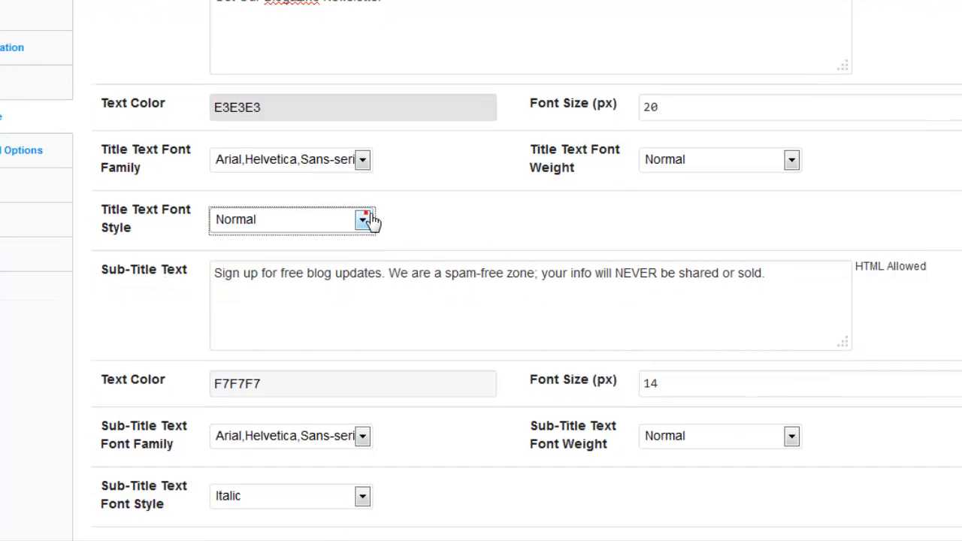
{"action": "left_click", "coordinate": [793, 161]}
{"action": "left_click", "coordinate": [794, 162]}
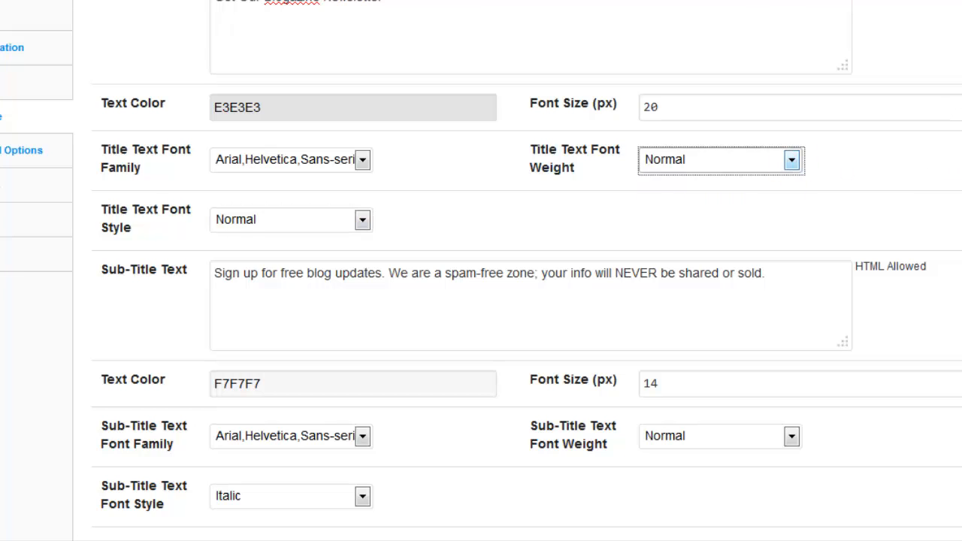
{"action": "left_click", "coordinate": [363, 160]}
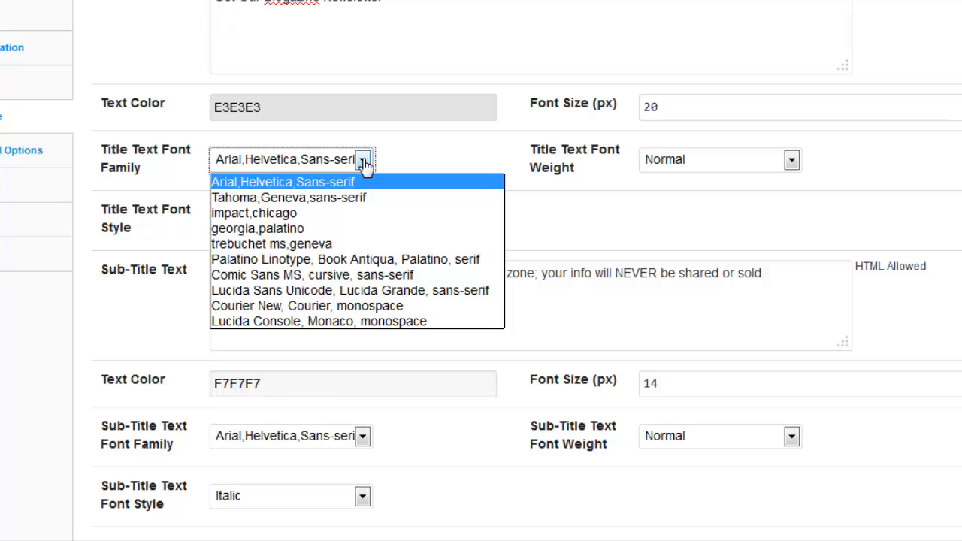
{"action": "left_click", "coordinate": [365, 164]}
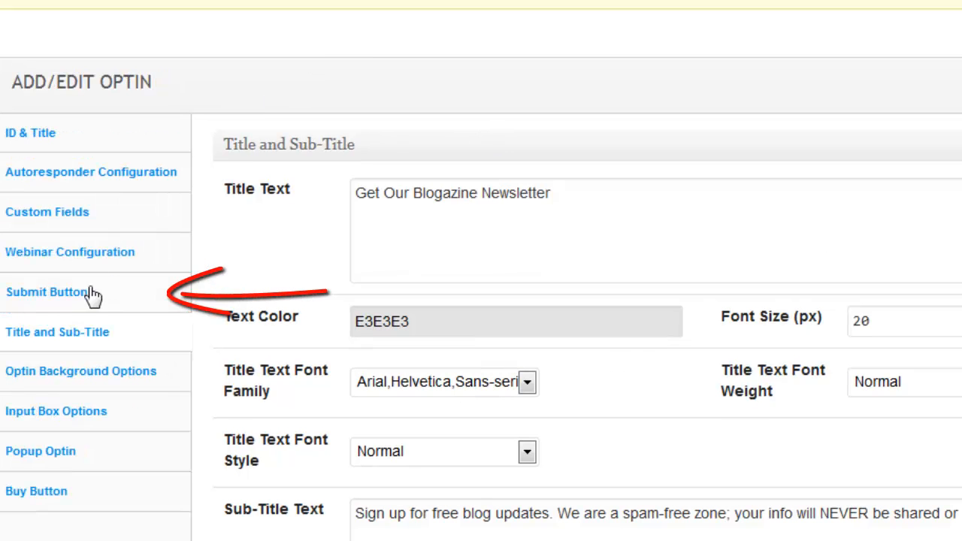
Step: Generate a Large submit button in the Warning color with the text "Go" and no icon, insert it, and refresh the optin preview
{"action": "left_click", "coordinate": [68, 299]}
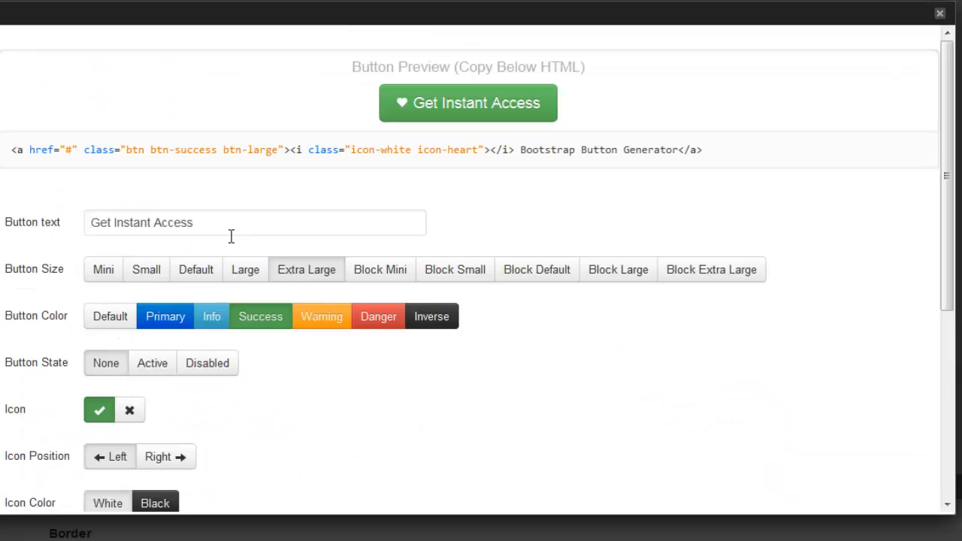
{"action": "left_click_drag", "start_coordinate": [219, 221], "coordinate": [10, 230]}
{"action": "type", "text": "Go"}
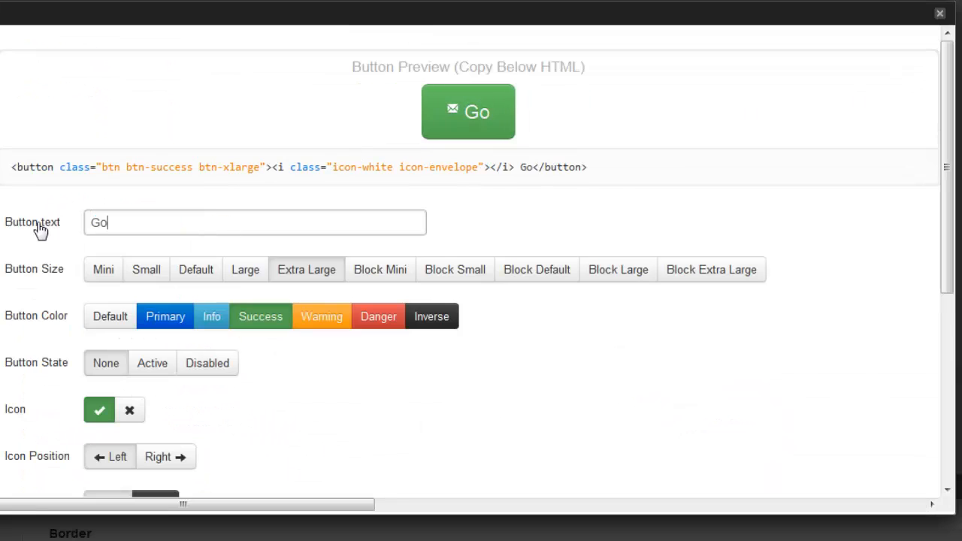
{"action": "left_click", "coordinate": [129, 411]}
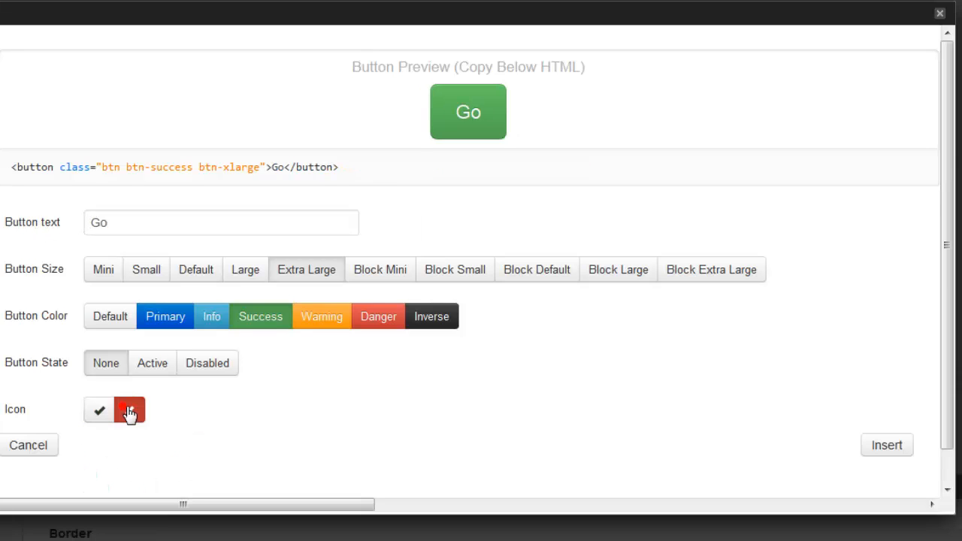
{"action": "left_click", "coordinate": [331, 318]}
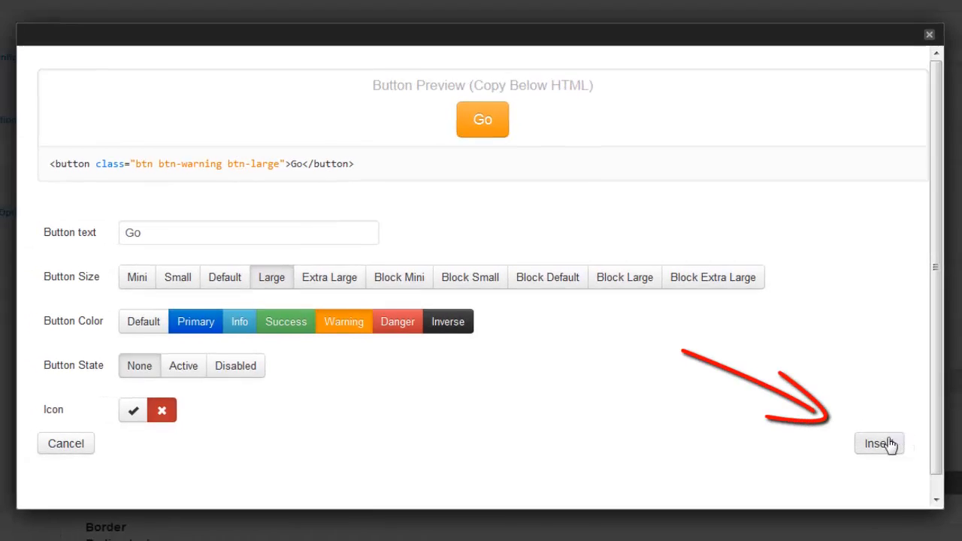
{"action": "left_click", "coordinate": [887, 445]}
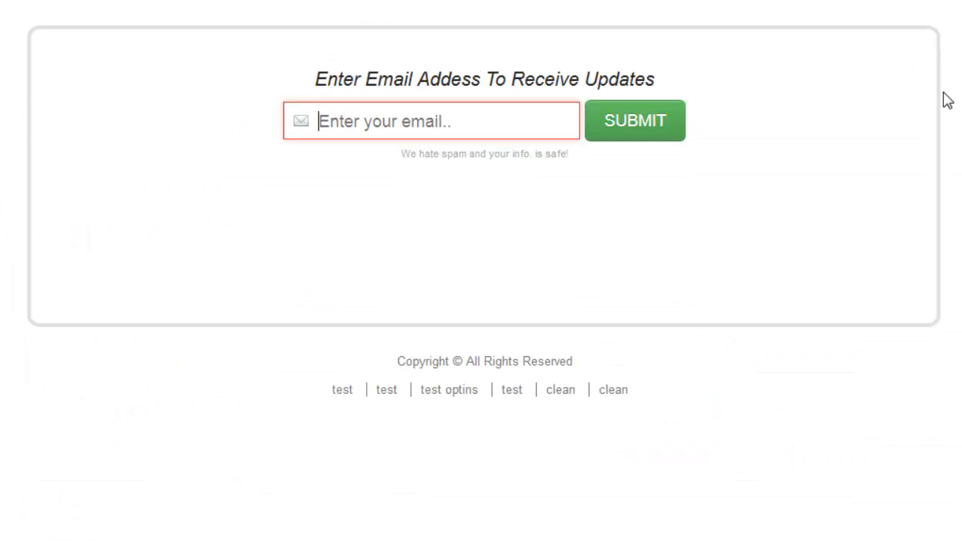
{"action": "key", "text": "F5"}
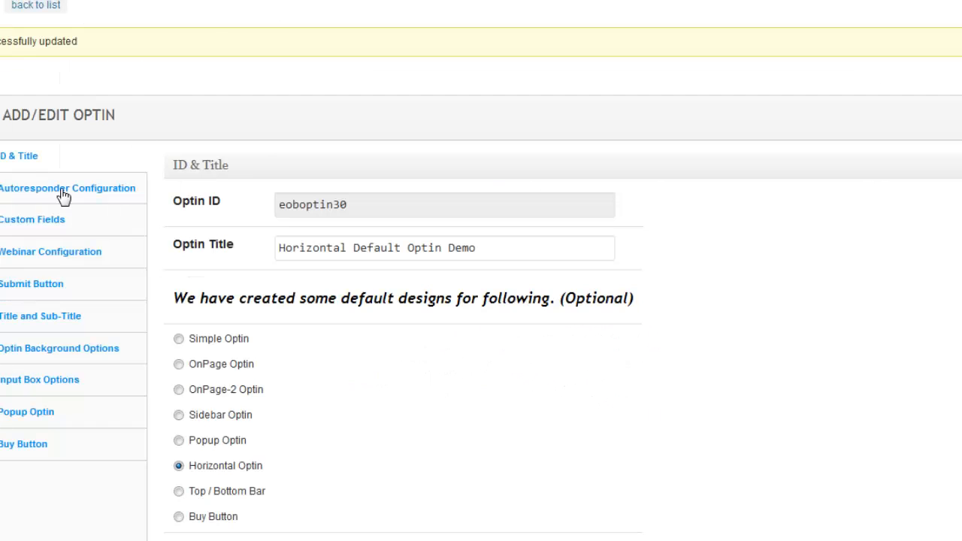
Step: Examine the autoresponder code field and the email icon options in the optin's autoresponder configuration
{"action": "left_click", "coordinate": [64, 194]}
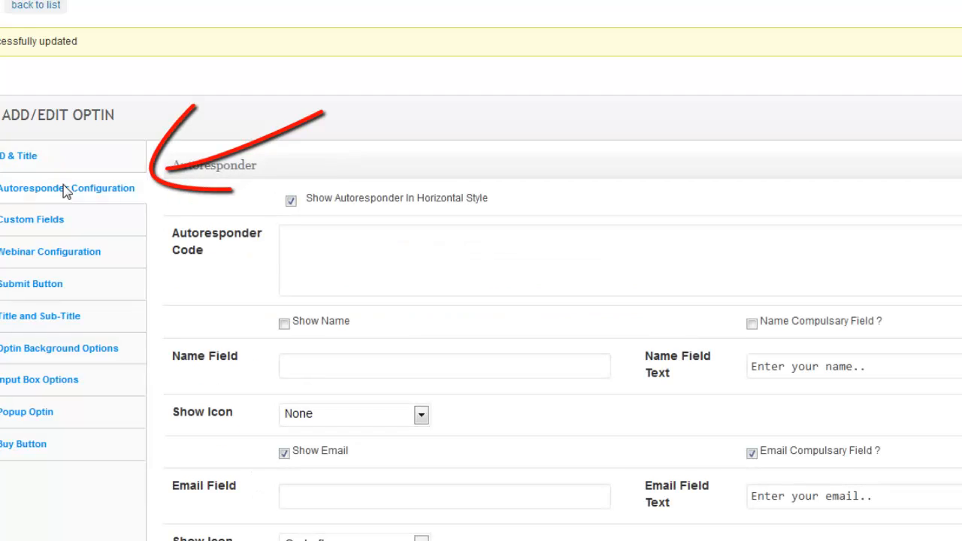
{"action": "left_click", "coordinate": [378, 272]}
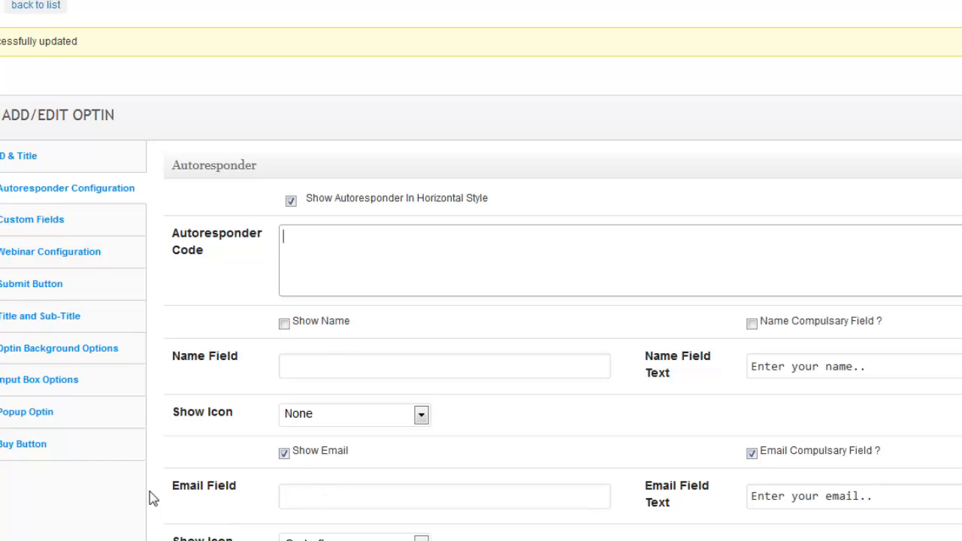
{"action": "scroll", "coordinate": [139, 492], "scroll_direction": "down", "scroll_amount": 1}
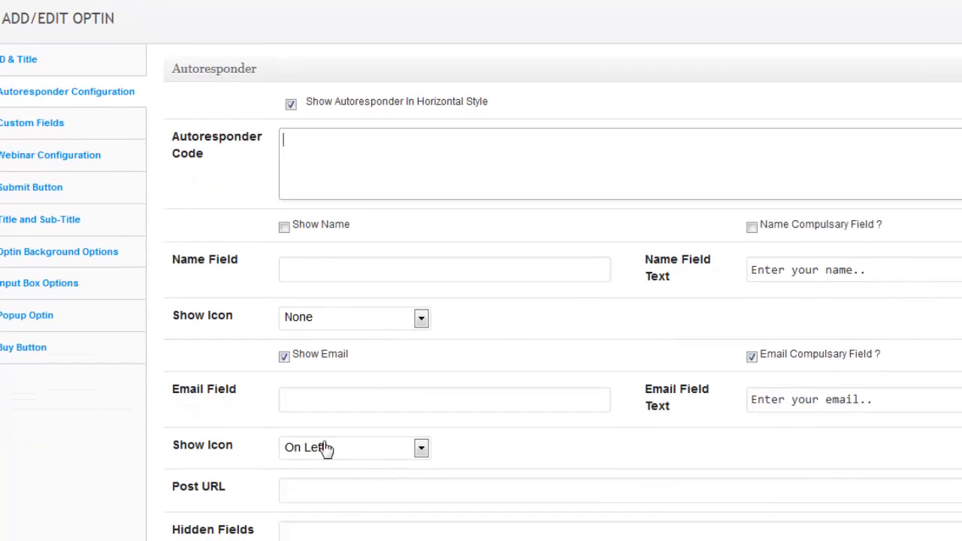
{"action": "left_click", "coordinate": [363, 450]}
{"action": "left_click", "coordinate": [360, 451]}
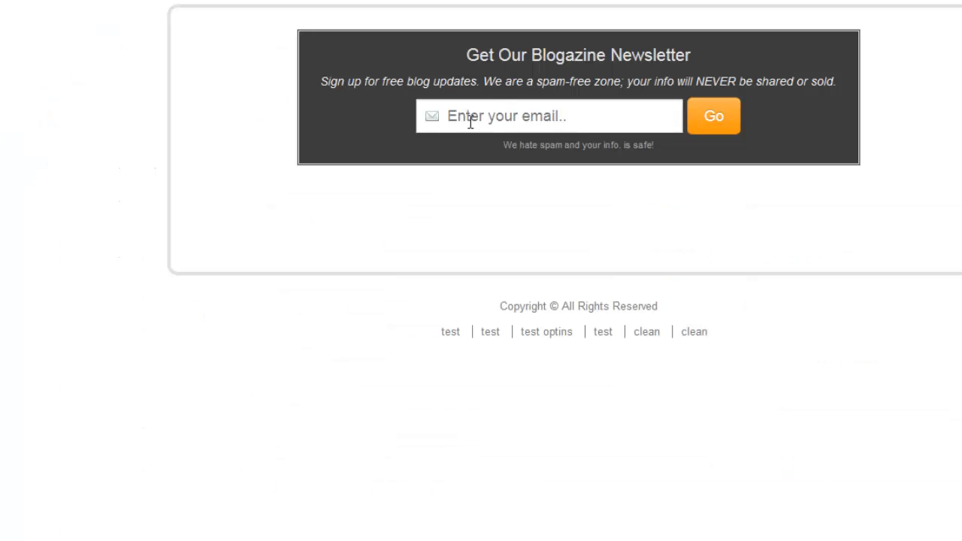
Step: Change the email field's placeholder text to "Enter your email address.." in the autoresponder configuration
{"action": "left_click", "coordinate": [577, 118]}
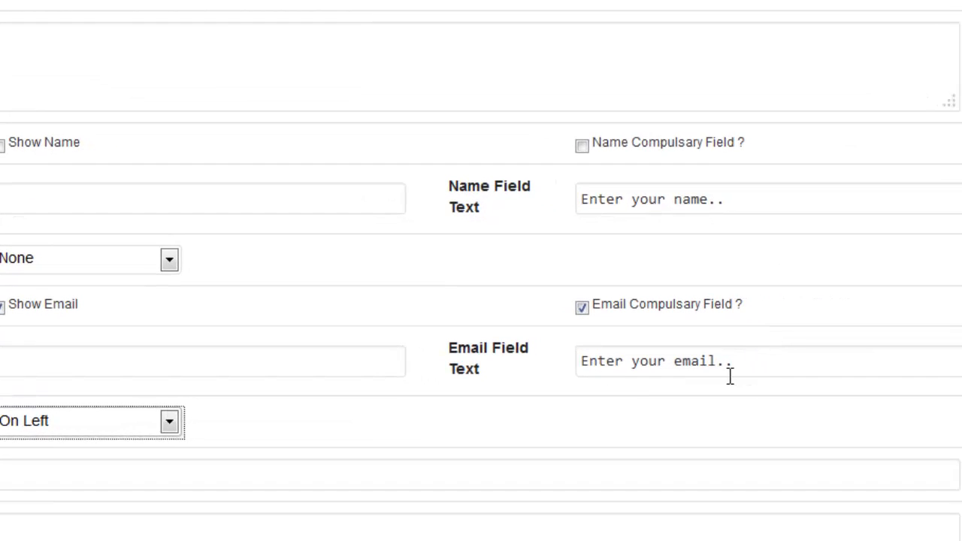
{"action": "left_click", "coordinate": [723, 367]}
{"action": "type", "text": "address"}
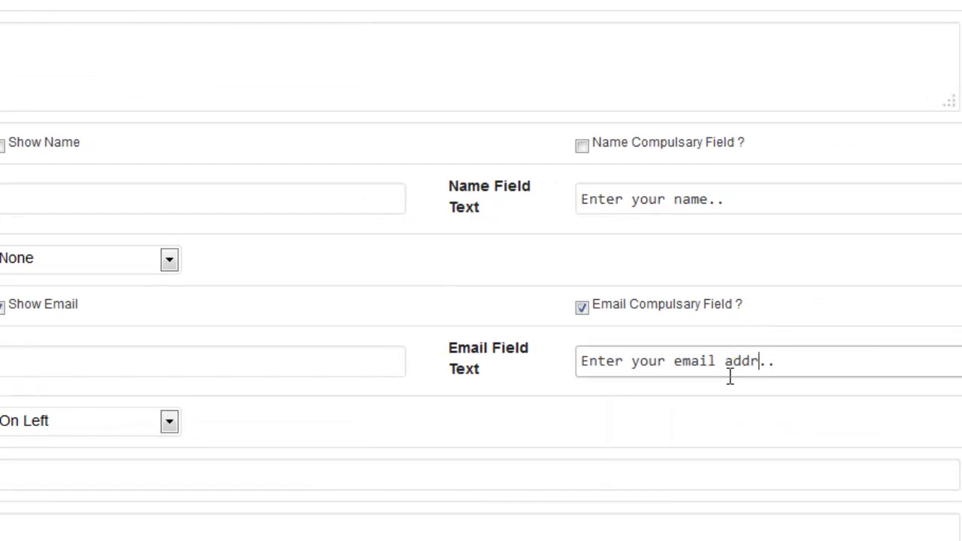
{"action": "scroll", "coordinate": [86, 398], "scroll_direction": "down", "scroll_amount": 2}
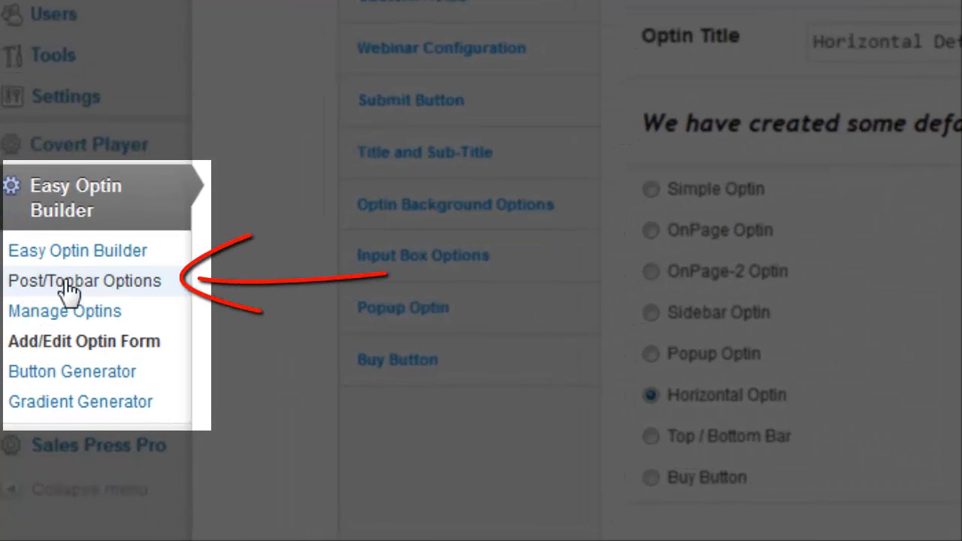
Step: Open the Post/Topbar Options and examine the optin placement settings for post start, post end, page start and page end
{"action": "left_click", "coordinate": [67, 282]}
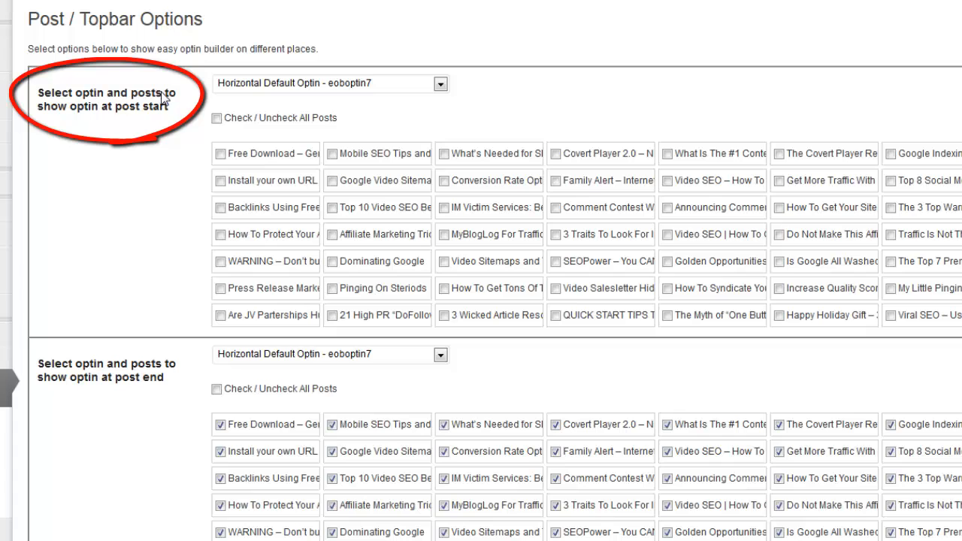
{"action": "mouse_move", "coordinate": [162, 98]}
{"action": "left_mouse_down"}
{"action": "mouse_move", "coordinate": [139, 101]}
{"action": "mouse_move", "coordinate": [166, 113]}
{"action": "left_mouse_up"}
{"action": "left_click_drag", "start_coordinate": [172, 379], "coordinate": [150, 378]}
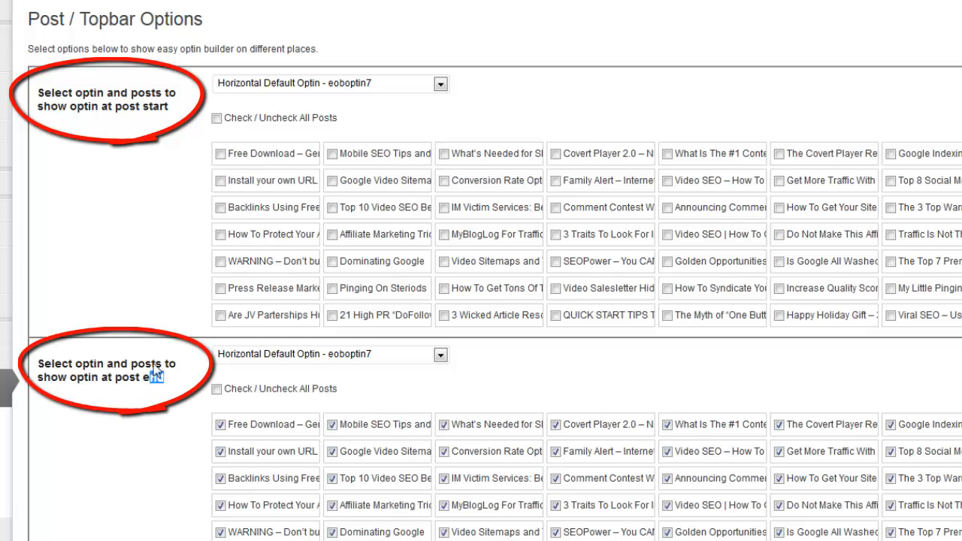
{"action": "scroll", "coordinate": [598, 357], "scroll_direction": "down", "scroll_amount": 4}
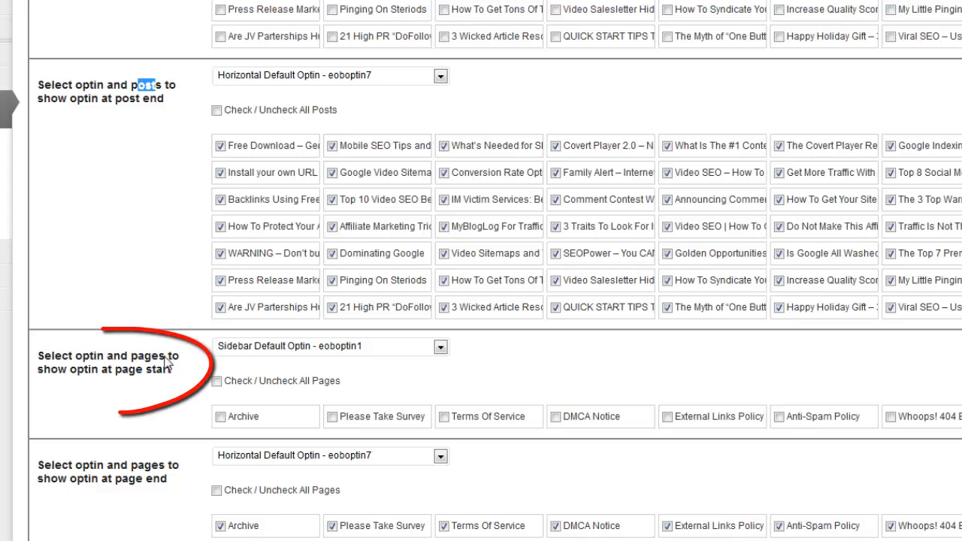
{"action": "left_click_drag", "start_coordinate": [161, 356], "coordinate": [131, 370]}
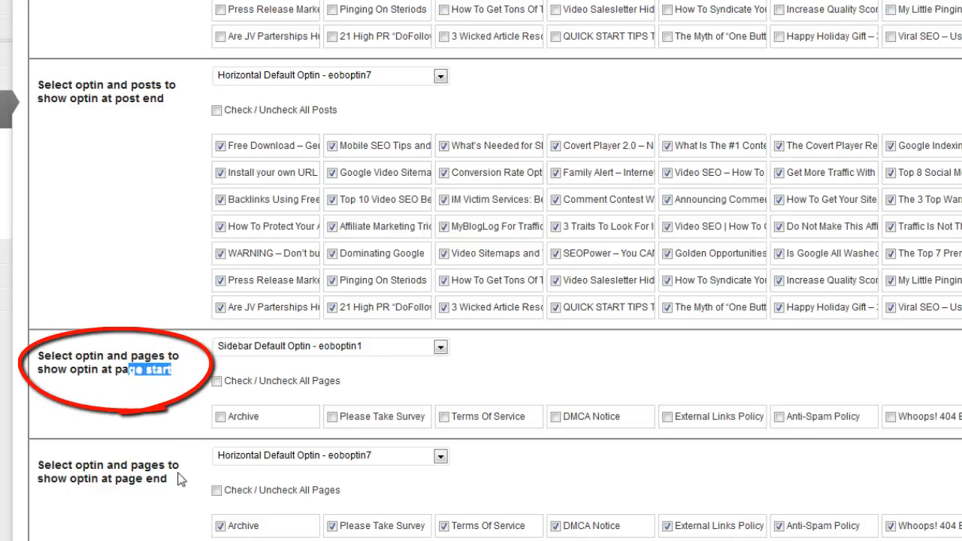
{"action": "mouse_move", "coordinate": [165, 466]}
{"action": "left_mouse_down"}
{"action": "mouse_move", "coordinate": [144, 466]}
{"action": "mouse_move", "coordinate": [156, 479]}
{"action": "left_mouse_up"}
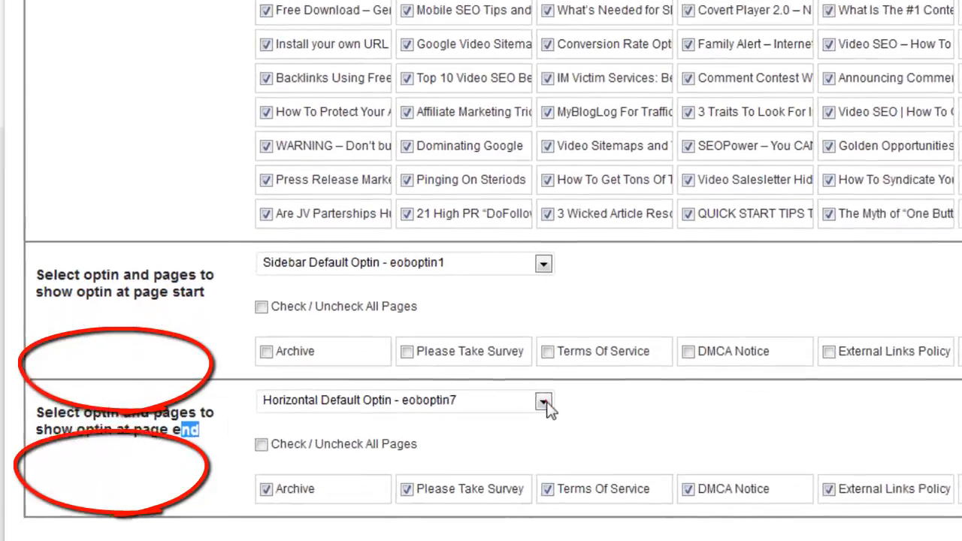
{"action": "left_click", "coordinate": [441, 456]}
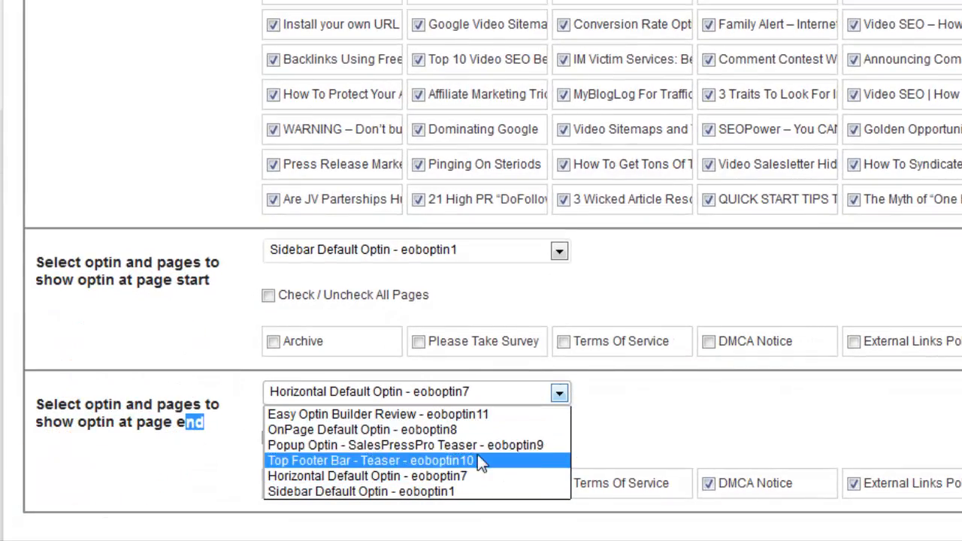
{"action": "left_click", "coordinate": [151, 467]}
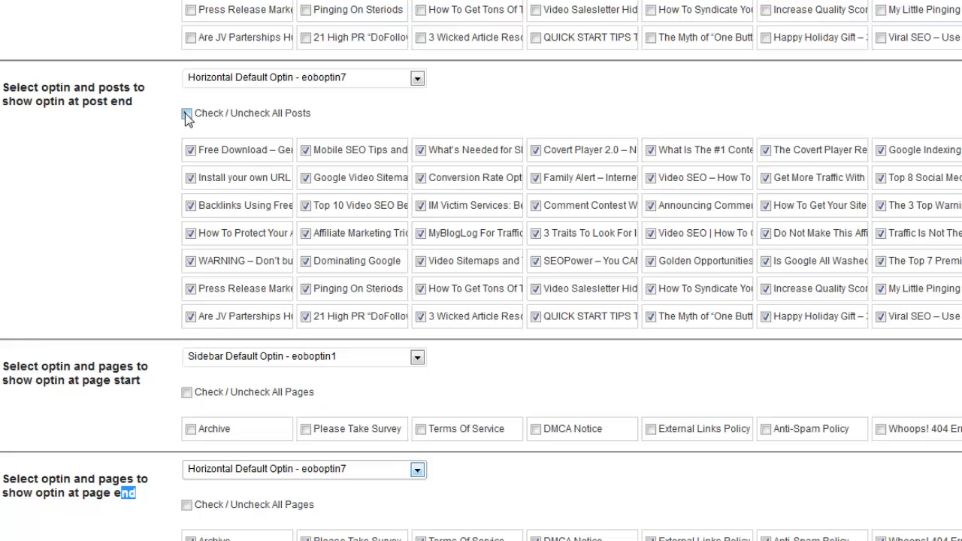
Step: Select all posts for displaying the Horizontal Default Optin at post end
{"action": "left_click", "coordinate": [187, 115]}
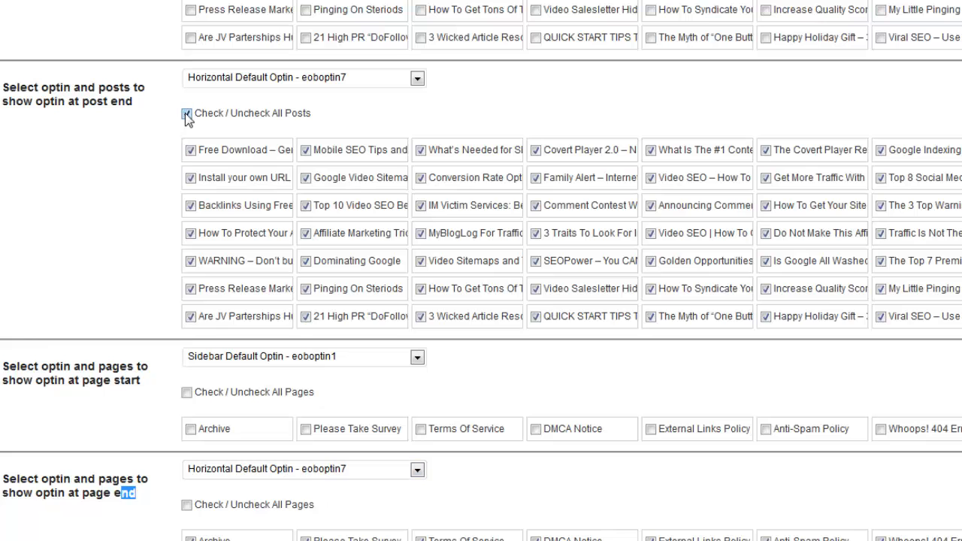
{"action": "left_click", "coordinate": [186, 115]}
{"action": "left_click", "coordinate": [186, 114]}
{"action": "scroll", "coordinate": [412, 173], "scroll_direction": "up", "scroll_amount": 5}
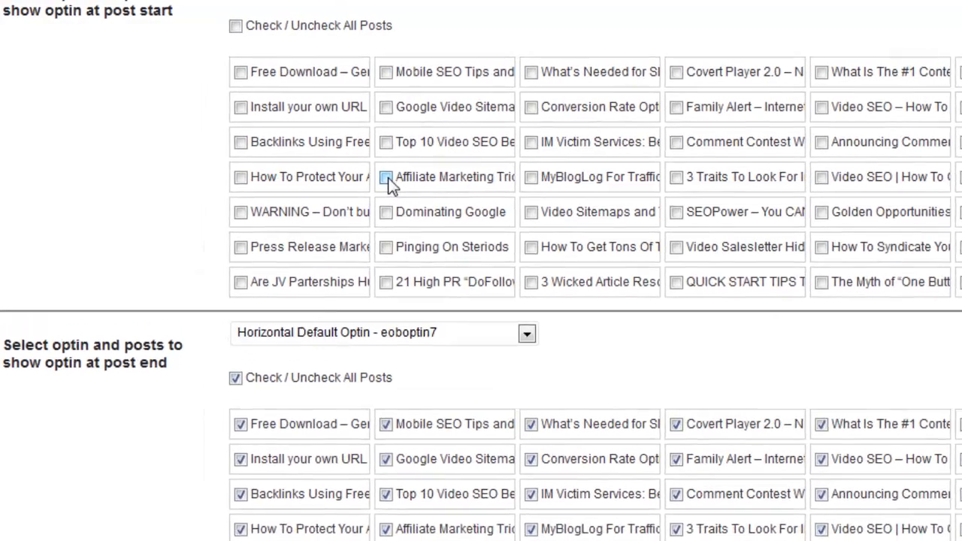
{"action": "left_click", "coordinate": [386, 177]}
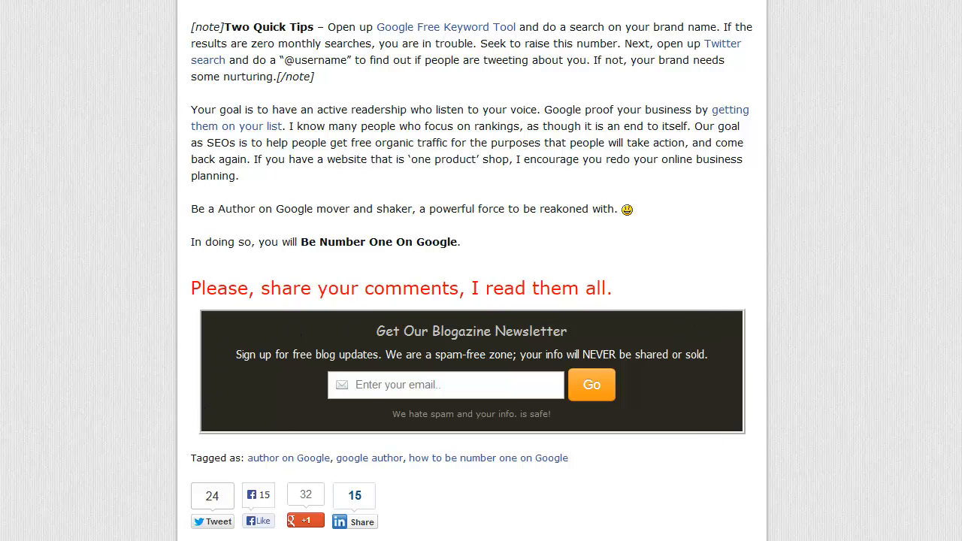
Step: Inspect the newsletter optin at the end of the blog post and the post-end placement setting
{"action": "scroll", "coordinate": [472, 271], "scroll_direction": "up", "scroll_amount": 15}
{"action": "scroll", "coordinate": [472, 270], "scroll_direction": "down", "scroll_amount": 14}
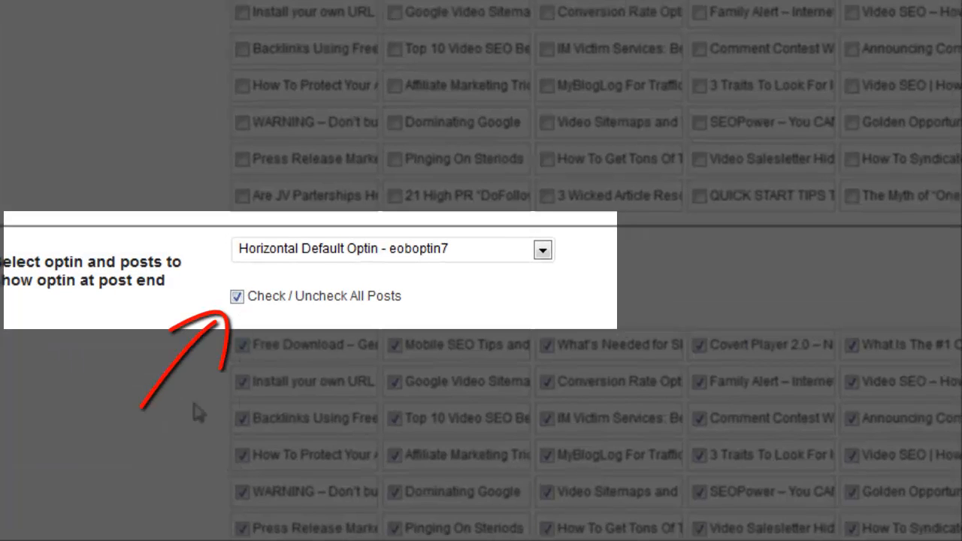
{"action": "left_click_drag", "start_coordinate": [155, 283], "coordinate": [127, 289]}
{"action": "left_click", "coordinate": [103, 286]}
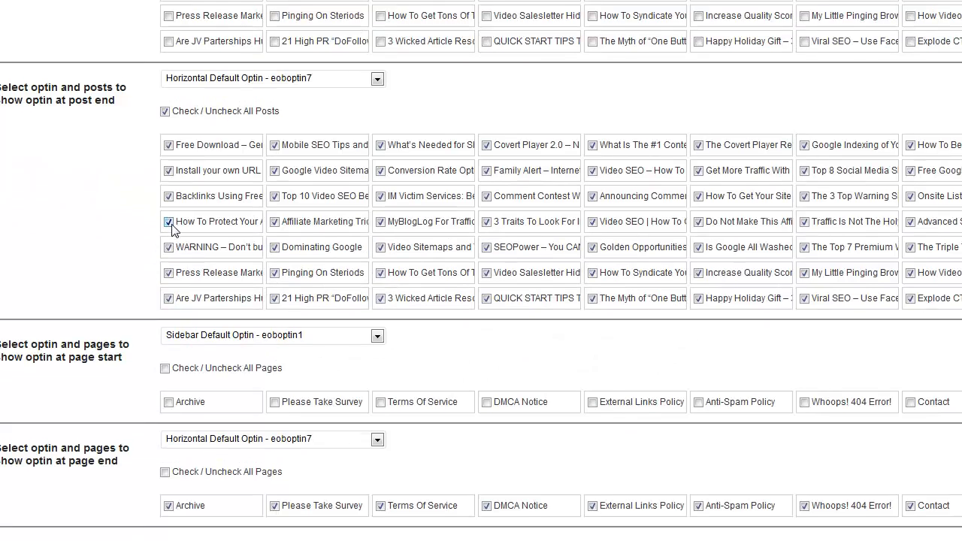
Step: Select the post "How To Be Number One On Google" for displaying the Horizontal Default Optin at post start, and save the changes
{"action": "scroll", "coordinate": [171, 230], "scroll_direction": "up", "scroll_amount": 1}
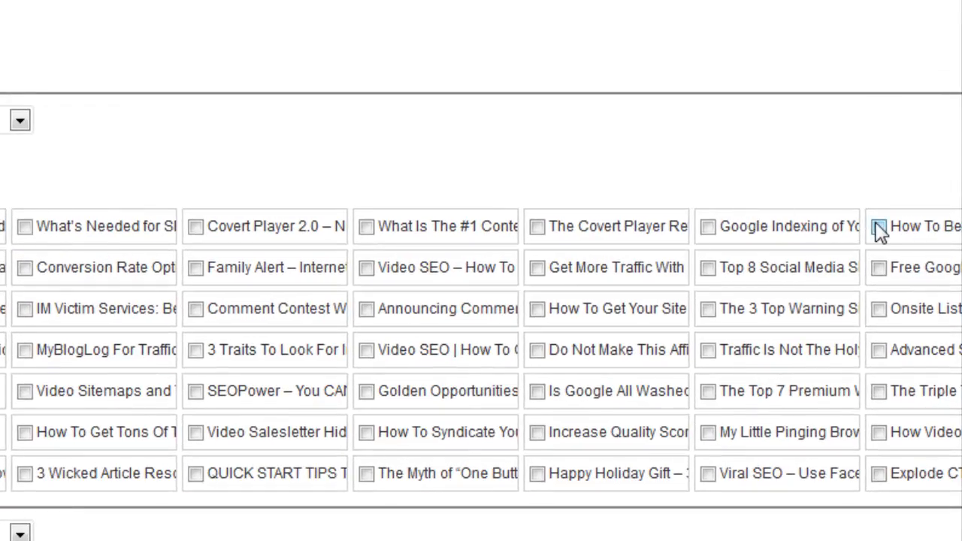
{"action": "left_click", "coordinate": [879, 228]}
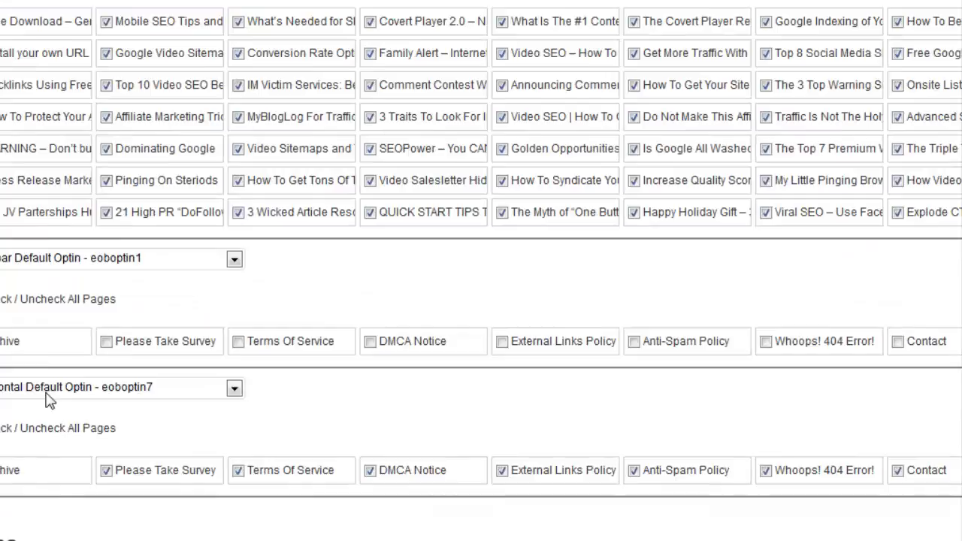
{"action": "scroll", "coordinate": [47, 393], "scroll_direction": "down", "scroll_amount": 3}
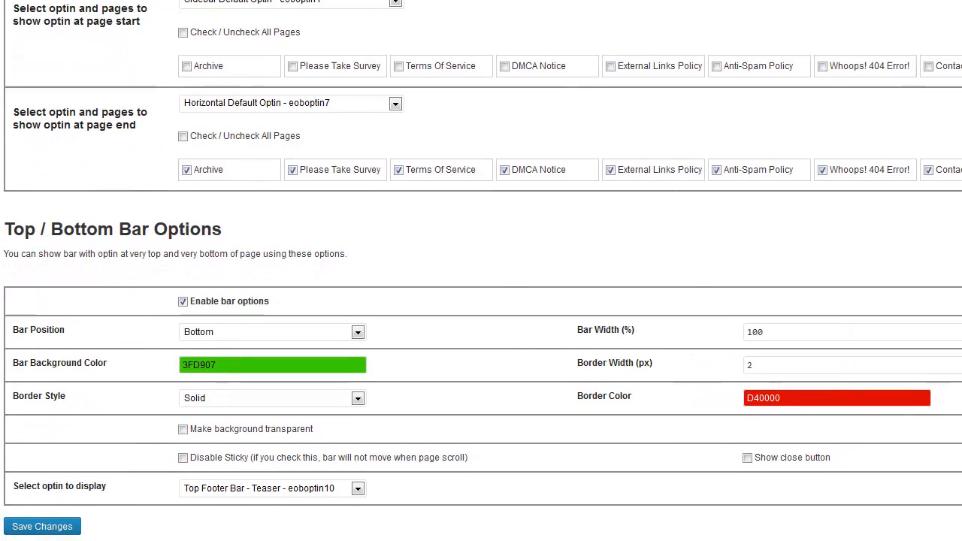
{"action": "left_click", "coordinate": [52, 525]}
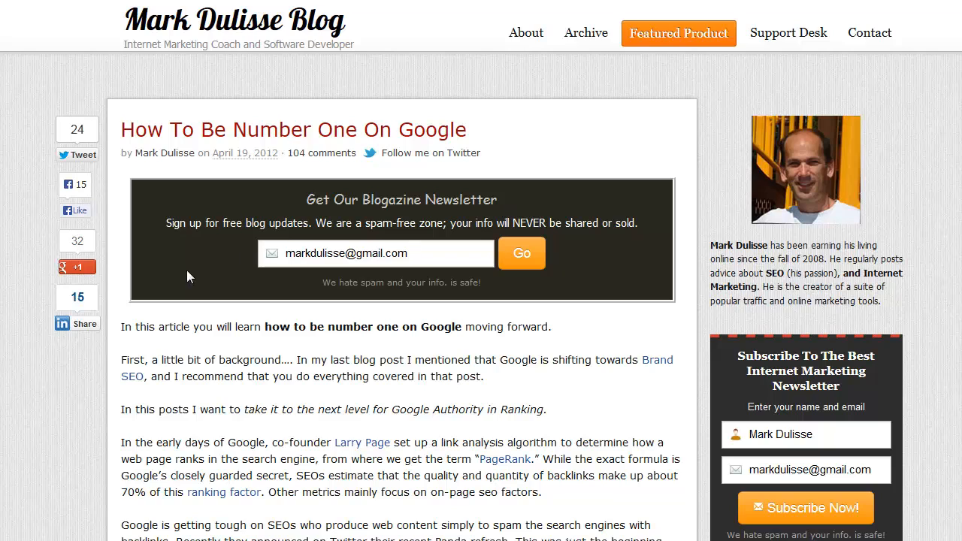
Step: Clear the prefilled email in the post-start newsletter optin to check its placeholder, and inspect the optin at the post's end
{"action": "left_click_drag", "start_coordinate": [452, 255], "coordinate": [239, 272]}
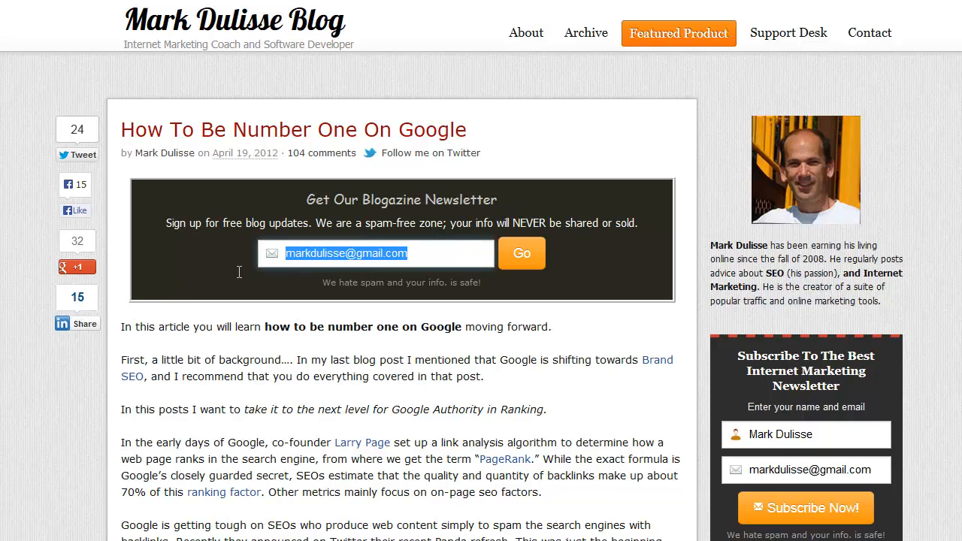
{"action": "key", "text": "BackSpace"}
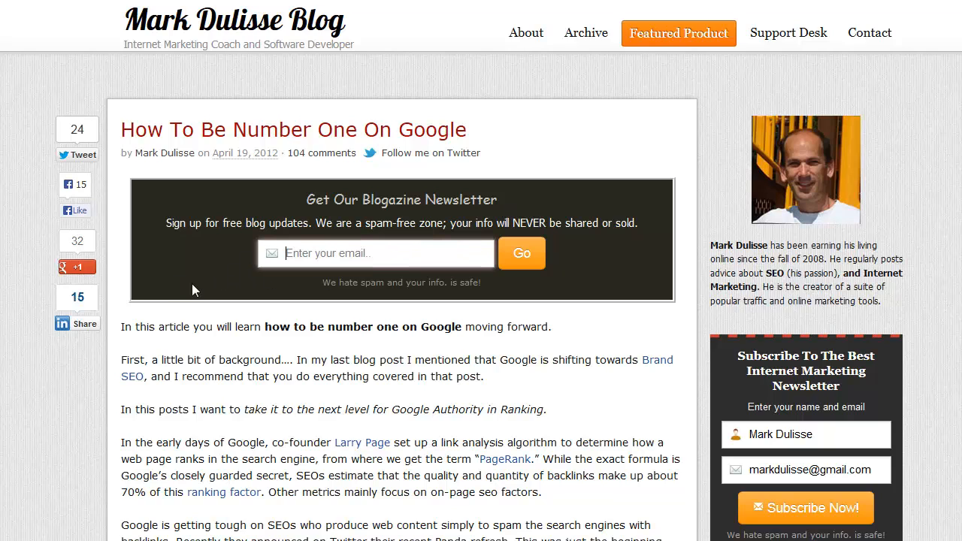
{"action": "left_click", "coordinate": [435, 366]}
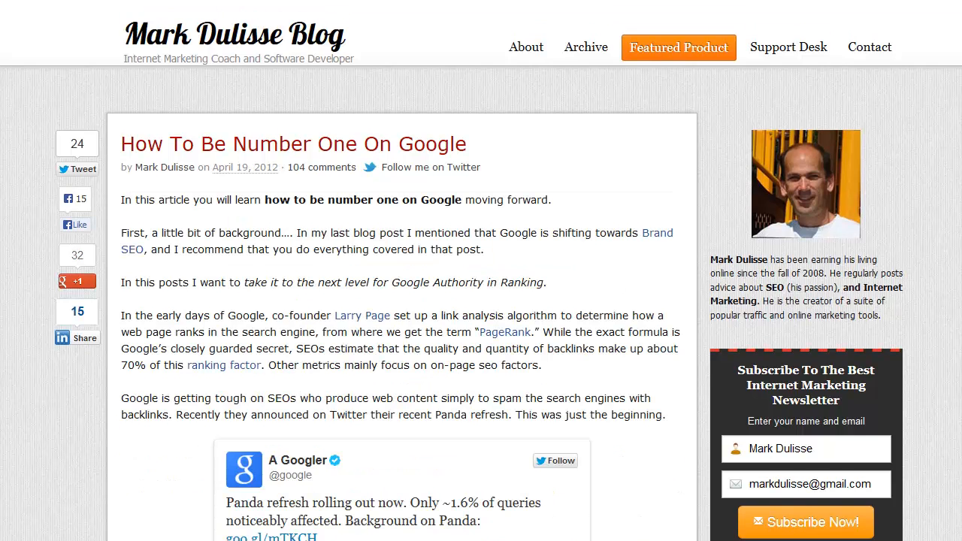
{"action": "scroll", "coordinate": [481, 301], "scroll_direction": "down", "scroll_amount": 20}
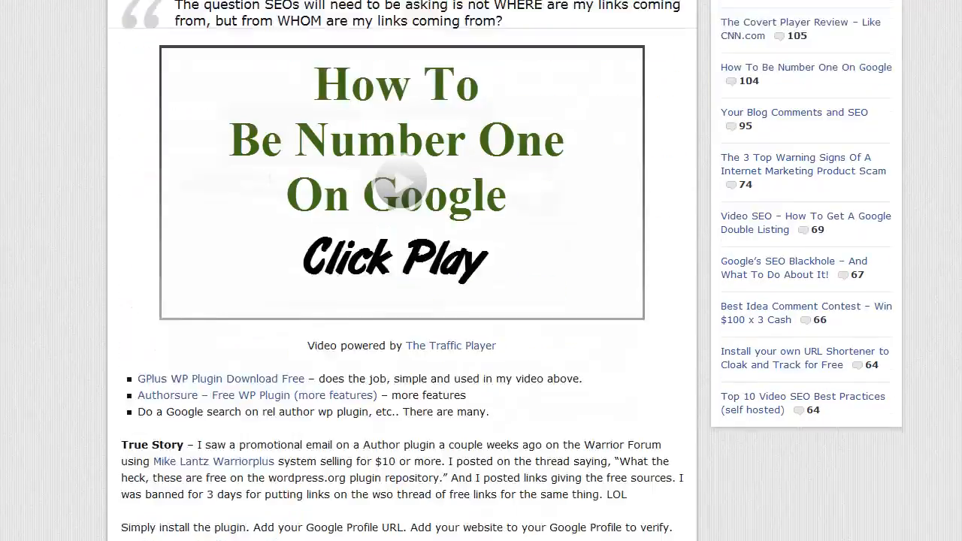
{"action": "scroll", "coordinate": [481, 301], "scroll_direction": "down", "scroll_amount": 15}
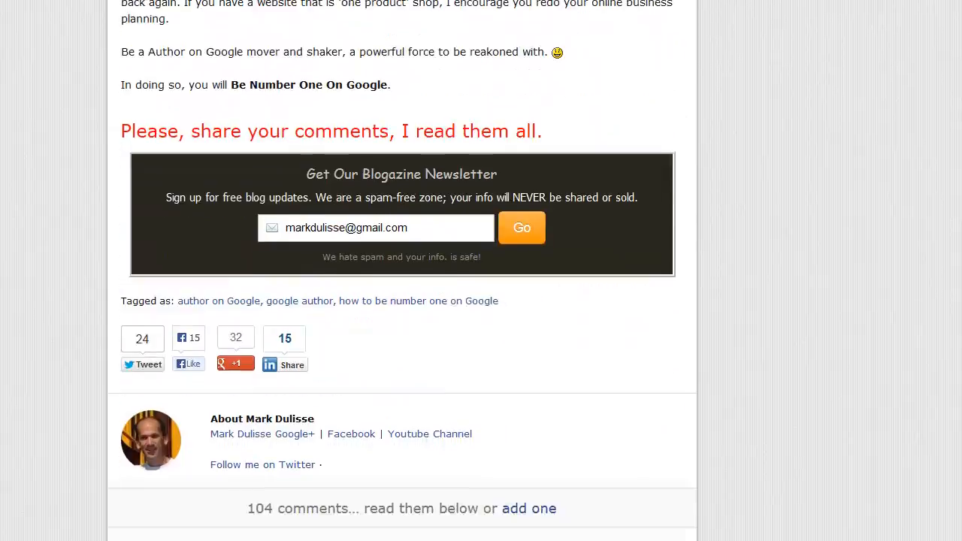